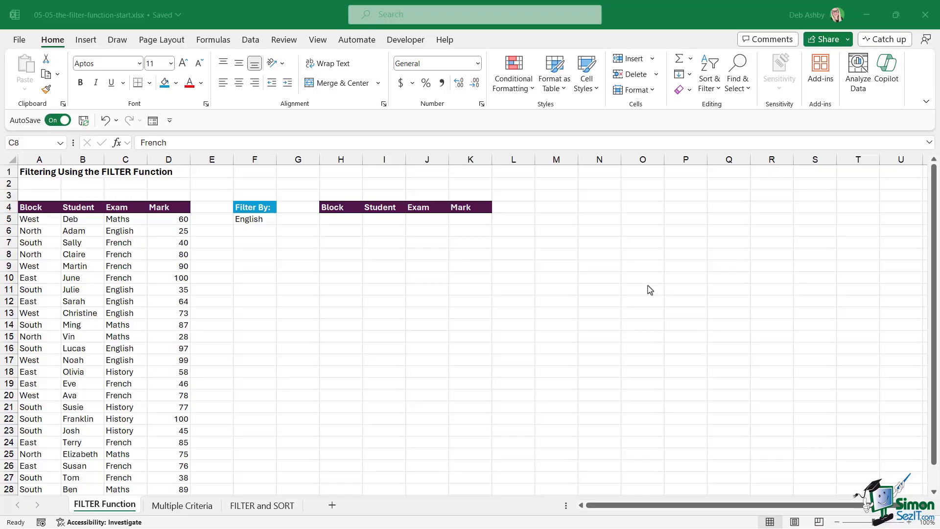
left_click(340, 220)
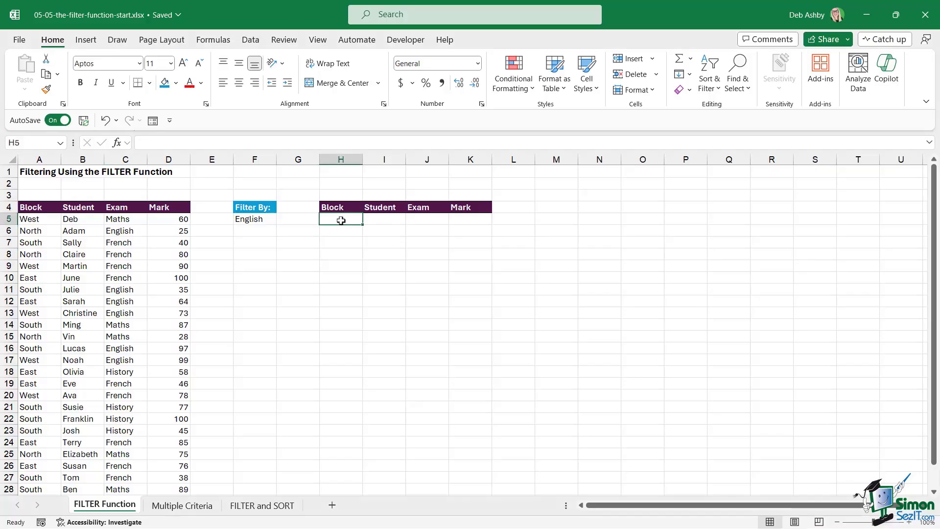
left_click_drag(338, 221, 470, 419)
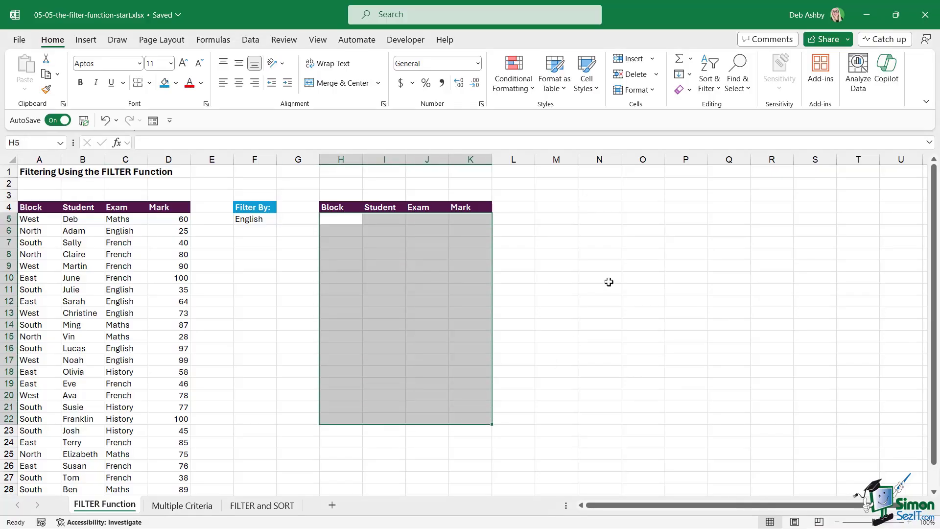
left_click(609, 282)
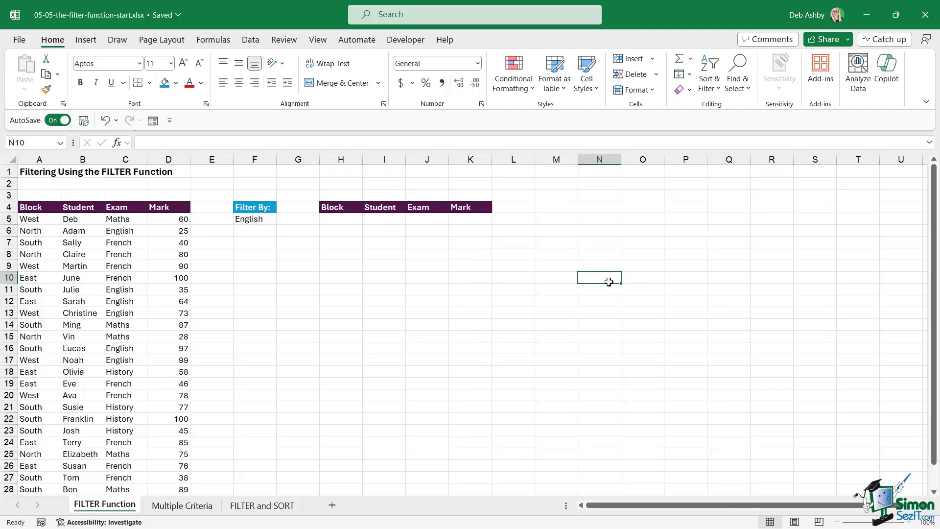
- Turn on the filter drop-downs for the Block, Student, Exam and Mark headers of the source table
left_click(88, 289)
left_click(93, 207)
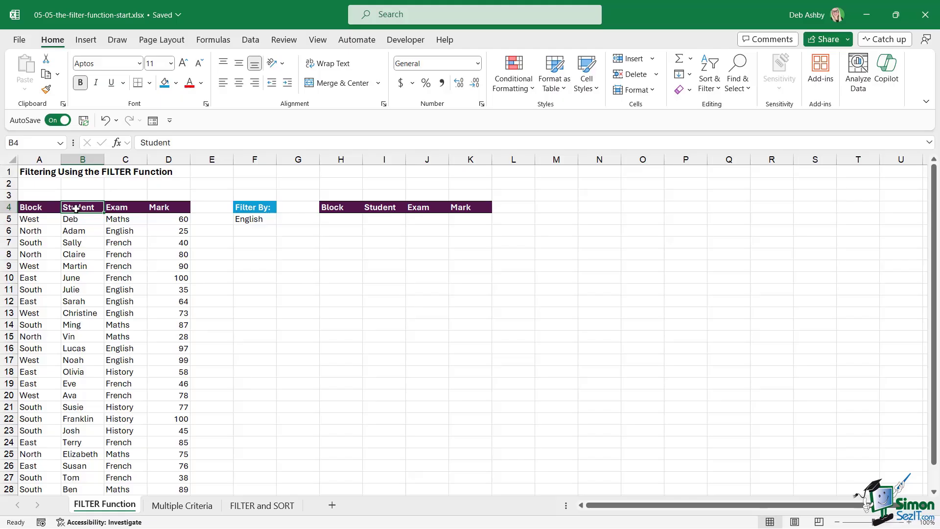
left_click(250, 39)
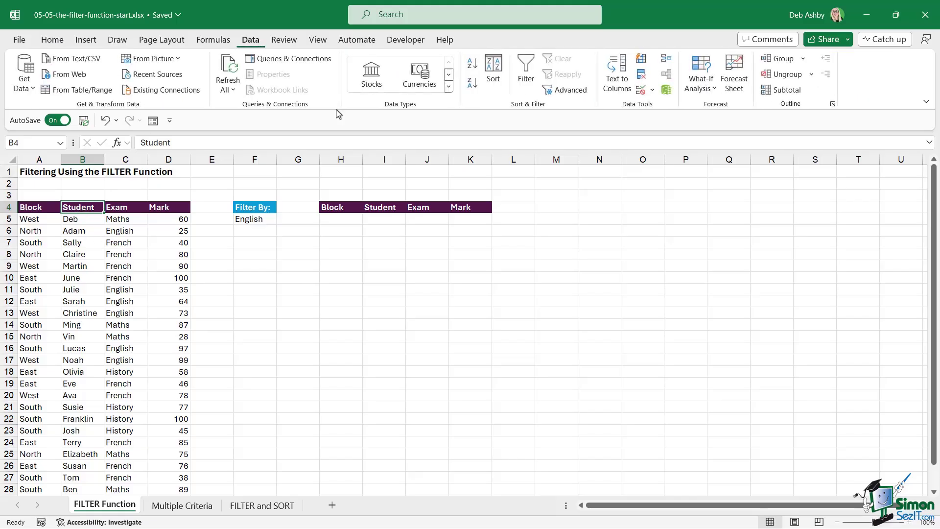
left_click(531, 75)
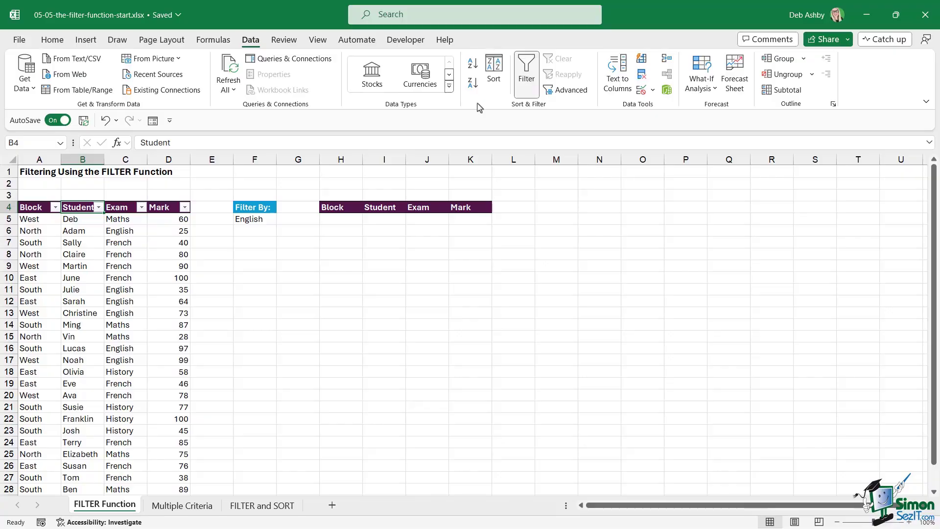
left_click(100, 289)
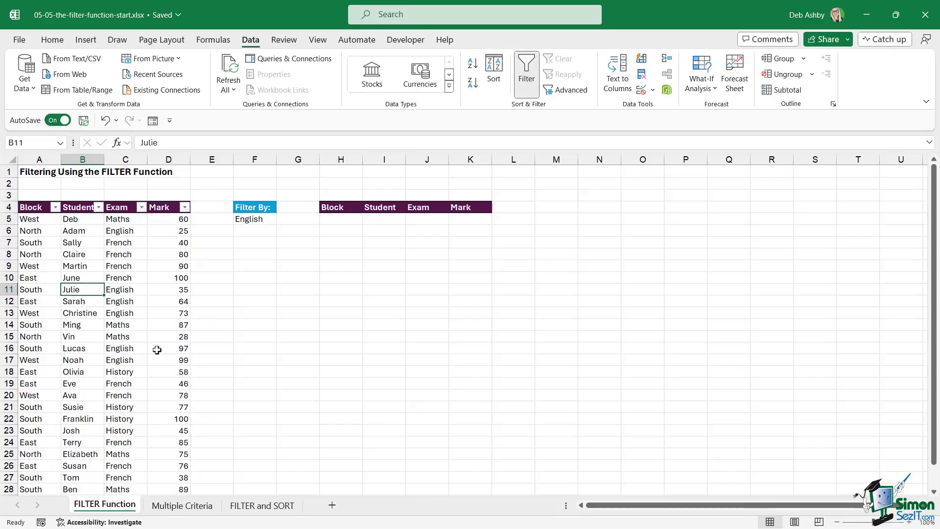
- Filter the source table's Exam column to show only French and History
left_click(141, 207)
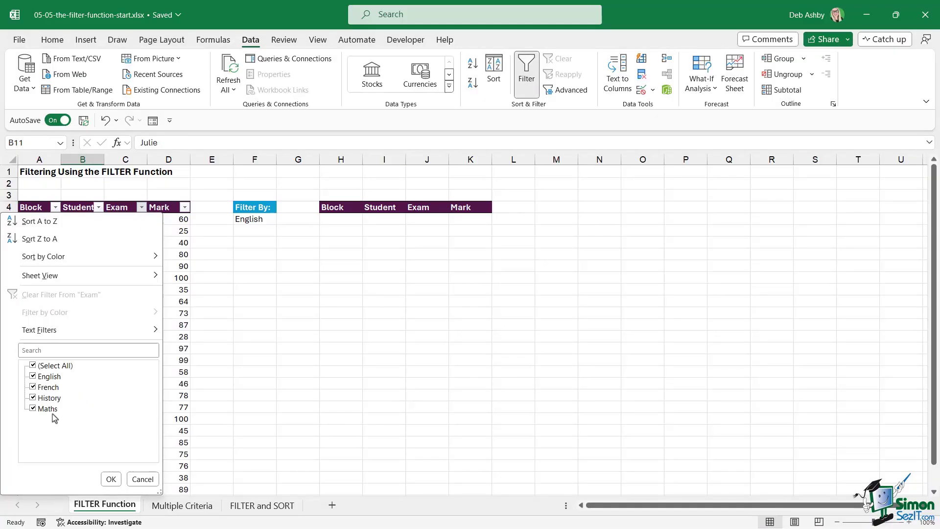
left_click(33, 366)
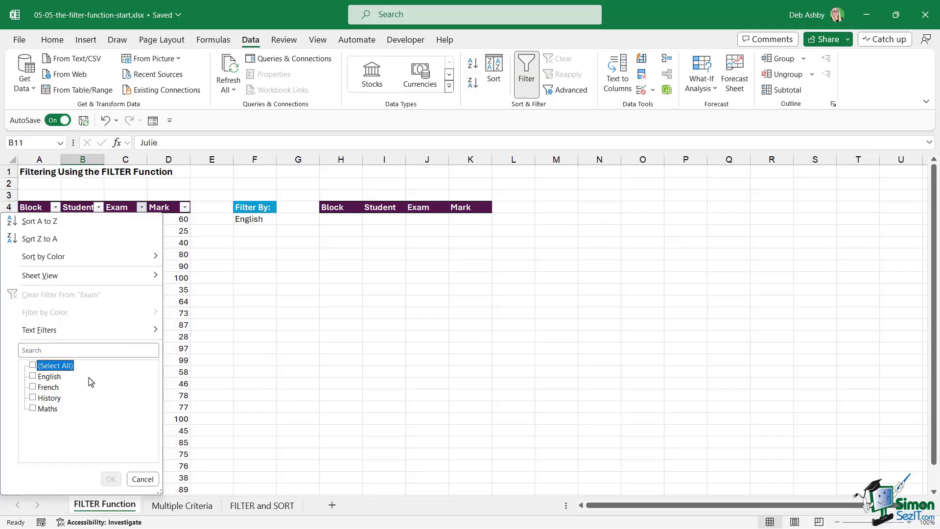
left_click(32, 387)
left_click(33, 398)
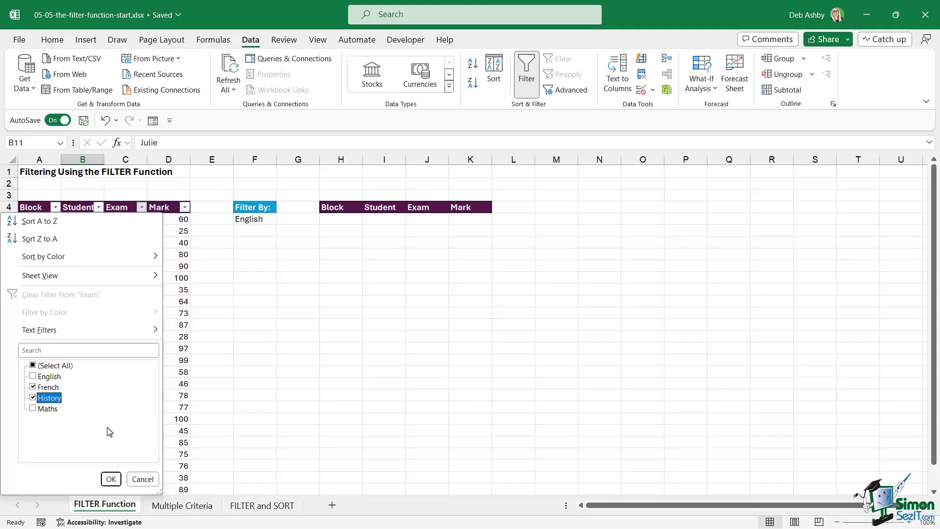
left_click(111, 479)
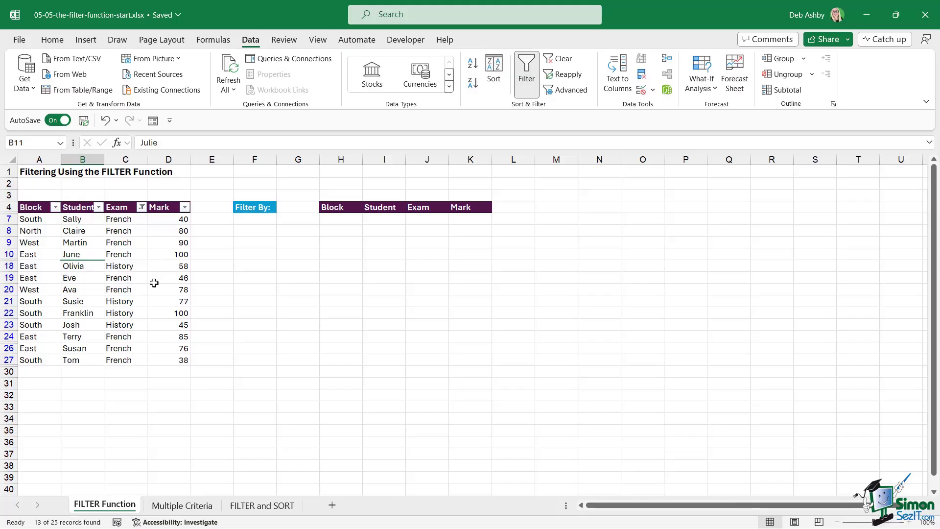
- Examine the text filter conditions available for the Exam column
left_click(142, 207)
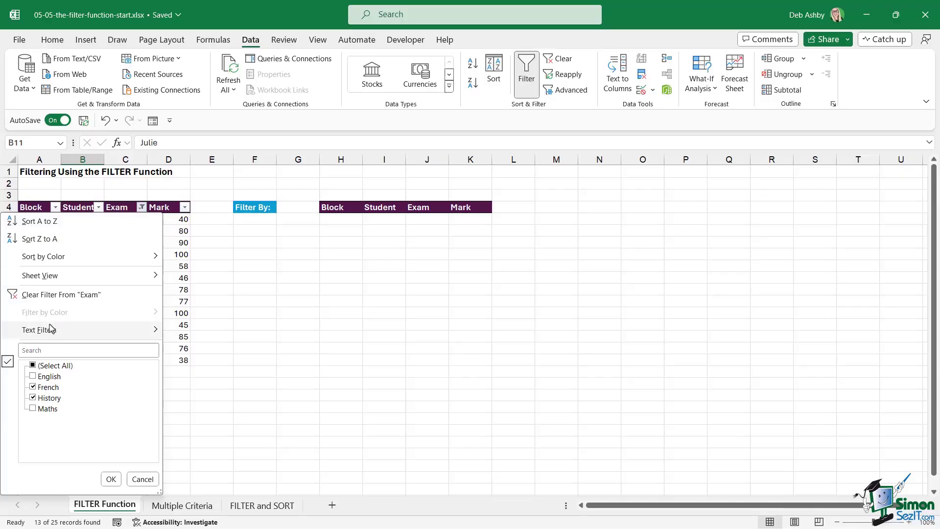
mouse_move(51, 331)
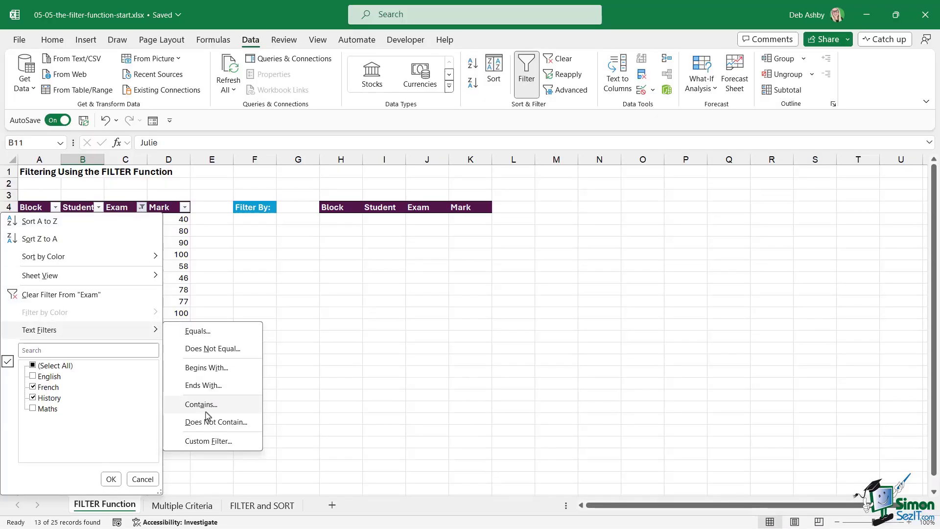
left_click(179, 255)
- Turn off filtering on the source table so all its rows are shown
left_click(119, 208)
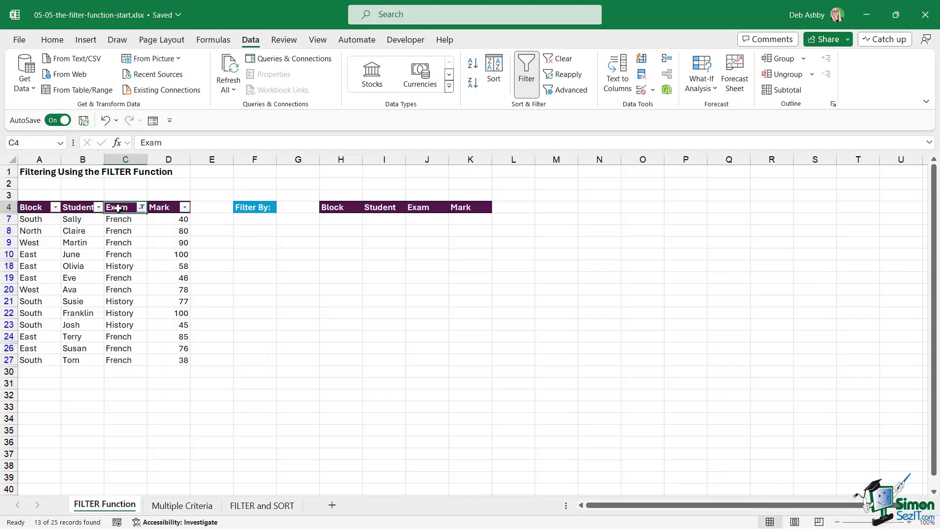
left_click(526, 92)
left_click(120, 337)
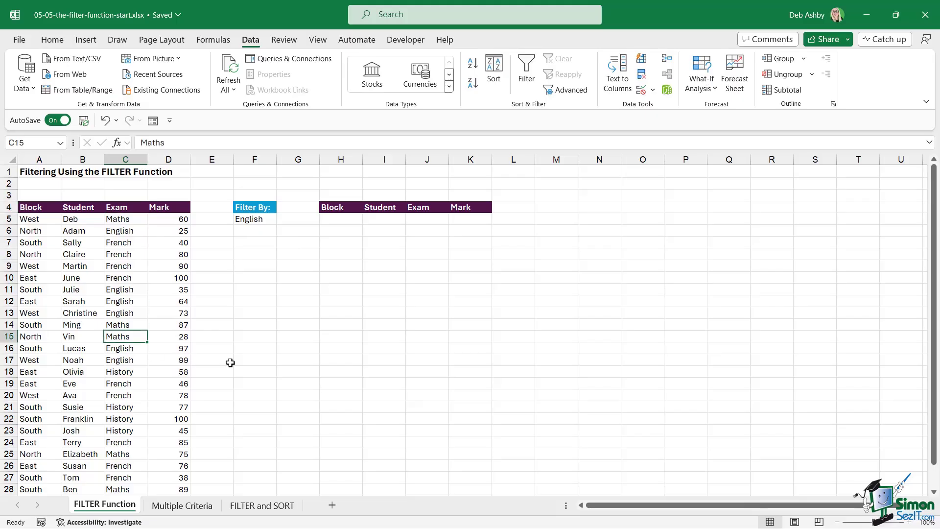
left_click(340, 218)
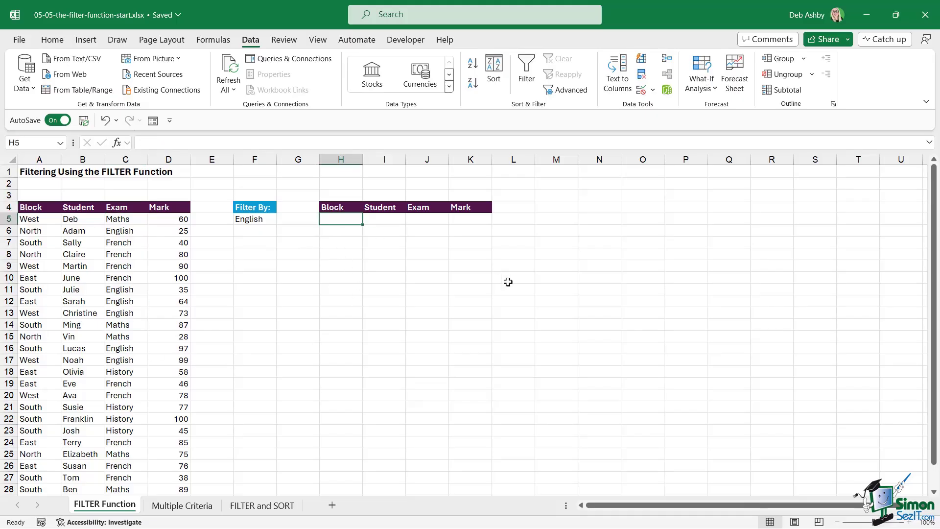
left_click(131, 276)
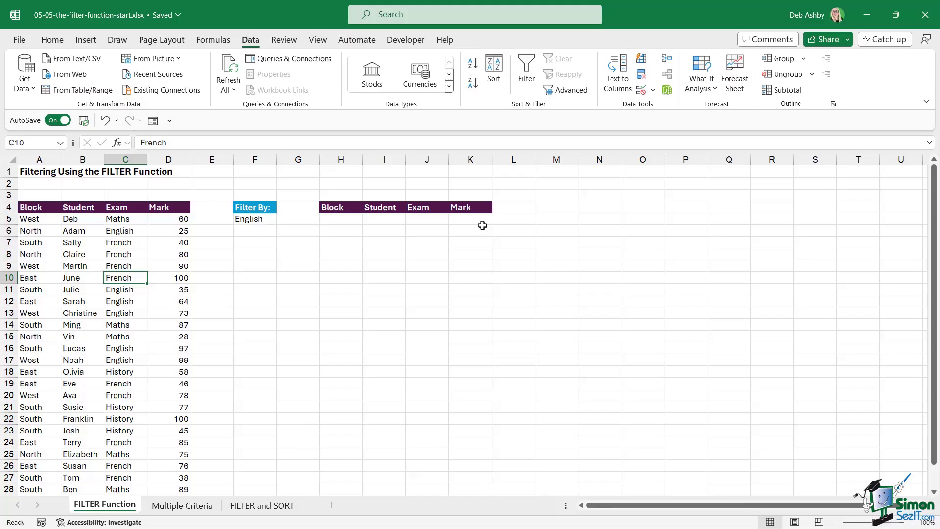
left_click(344, 221)
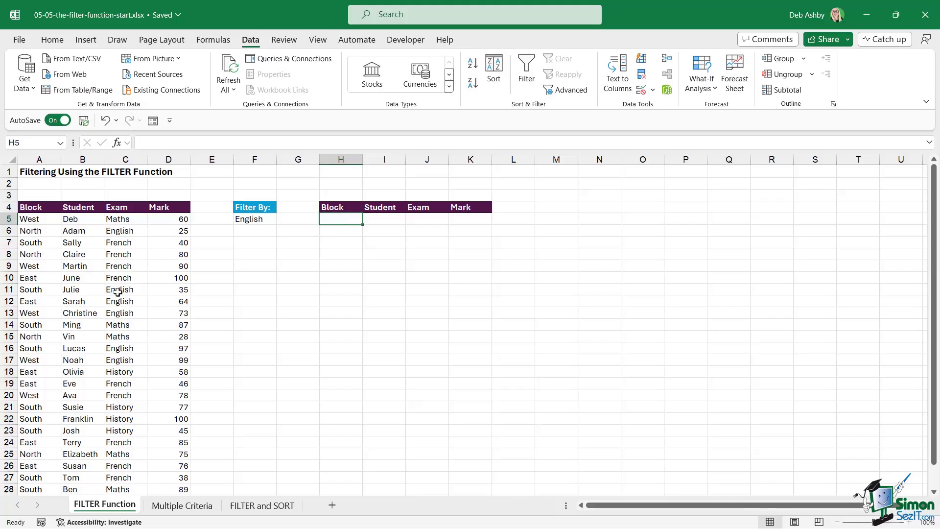
left_click(599, 278)
left_click(729, 337)
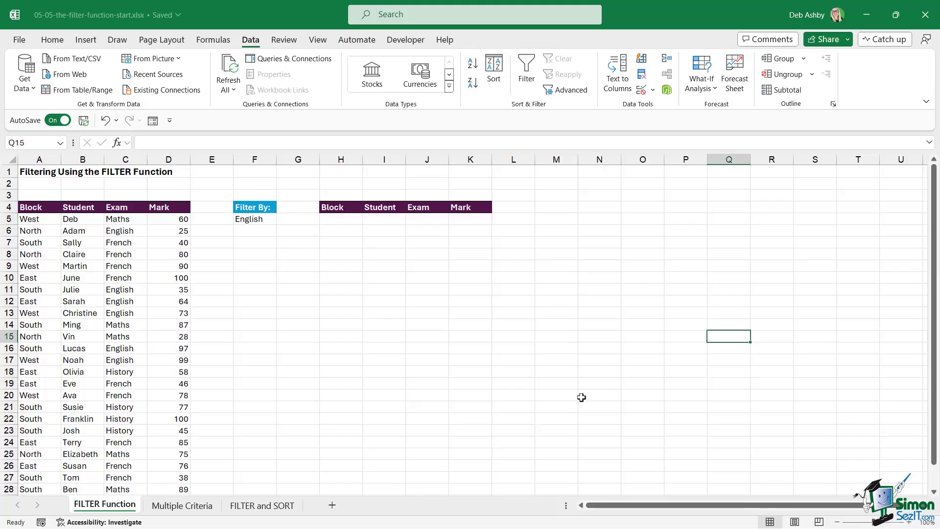
left_click(642, 302)
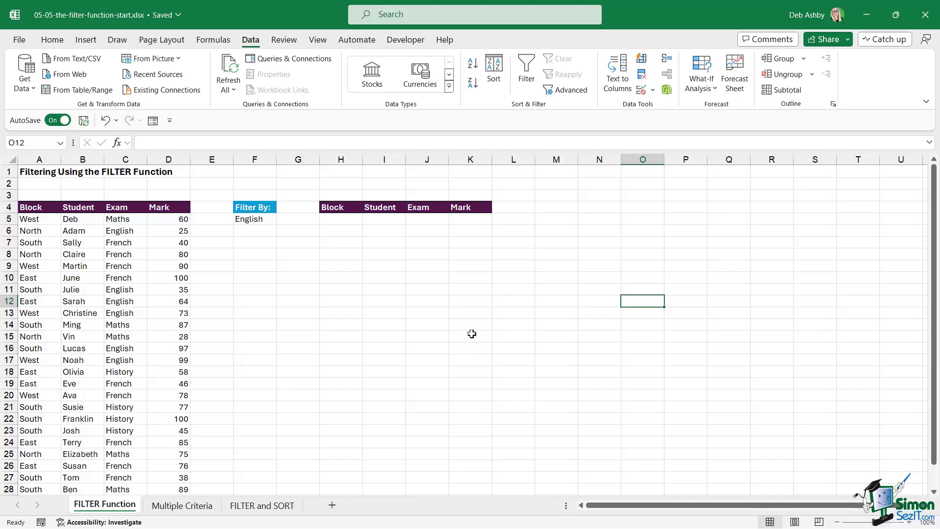
- Examine the source table, the Filter By criterion in F5, and the output headers in H4:K4 with the empty area below
left_click(58, 279)
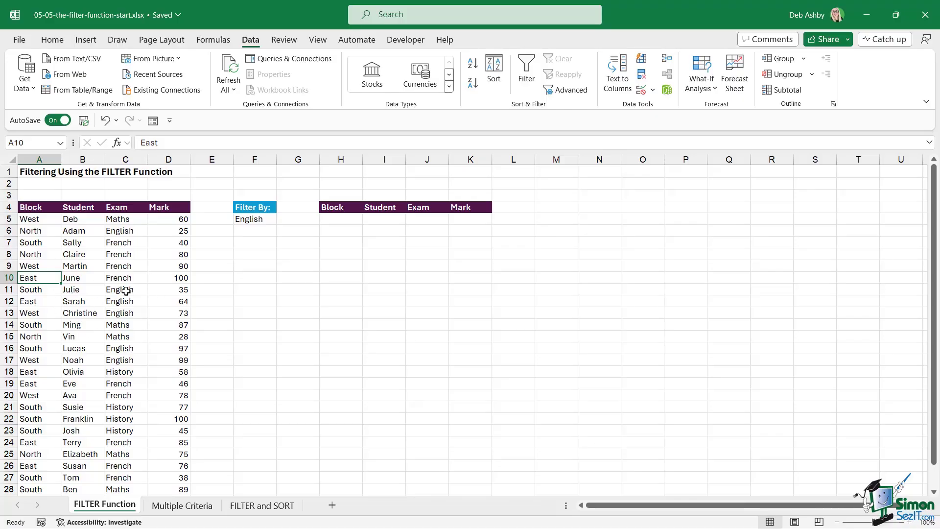
left_click(262, 219)
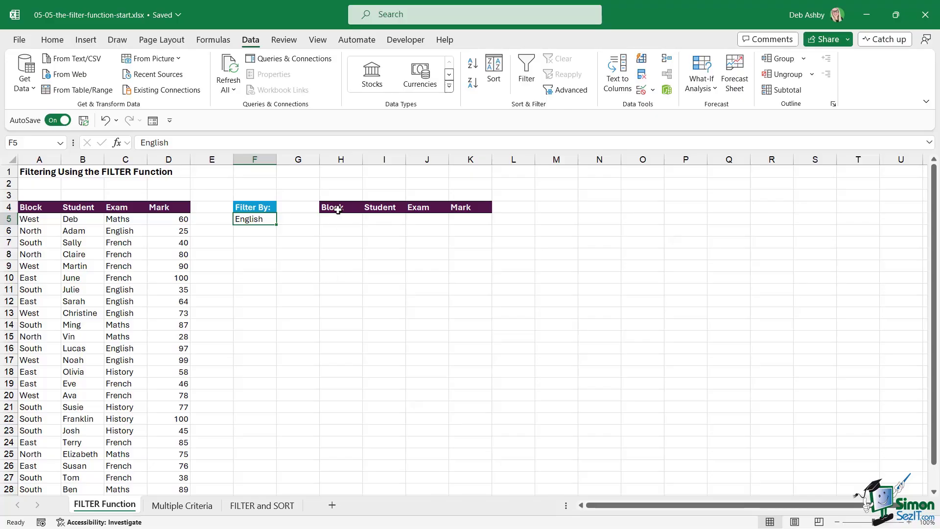
left_click_drag(338, 210, 426, 207)
left_click_drag(348, 225, 472, 395)
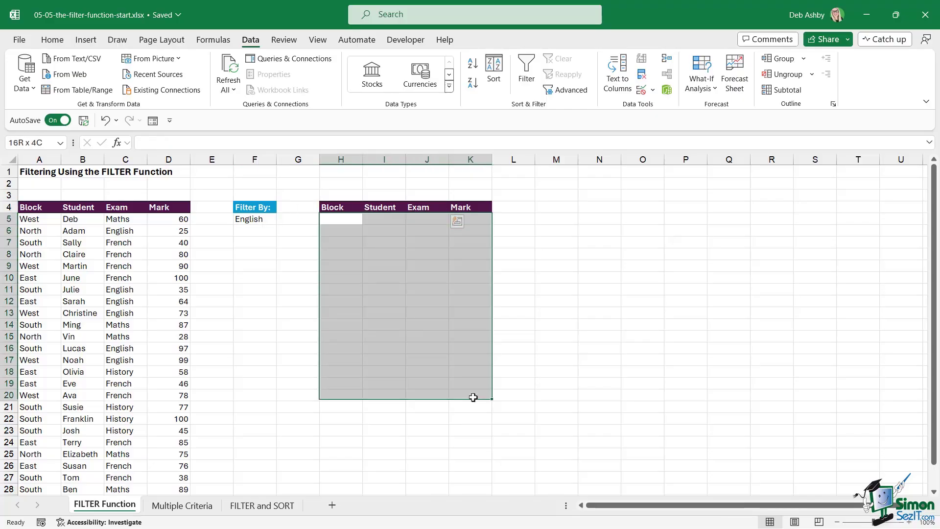
left_click(373, 272)
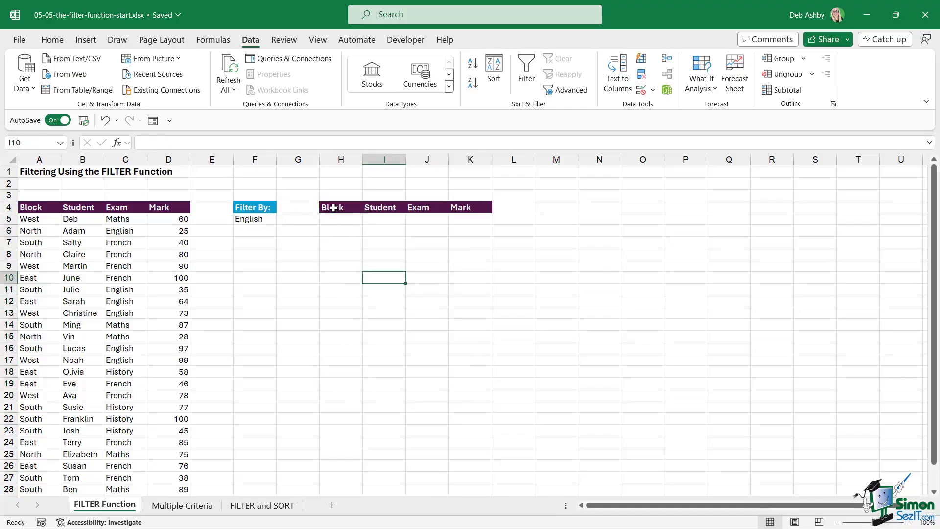
left_click_drag(337, 207, 478, 207)
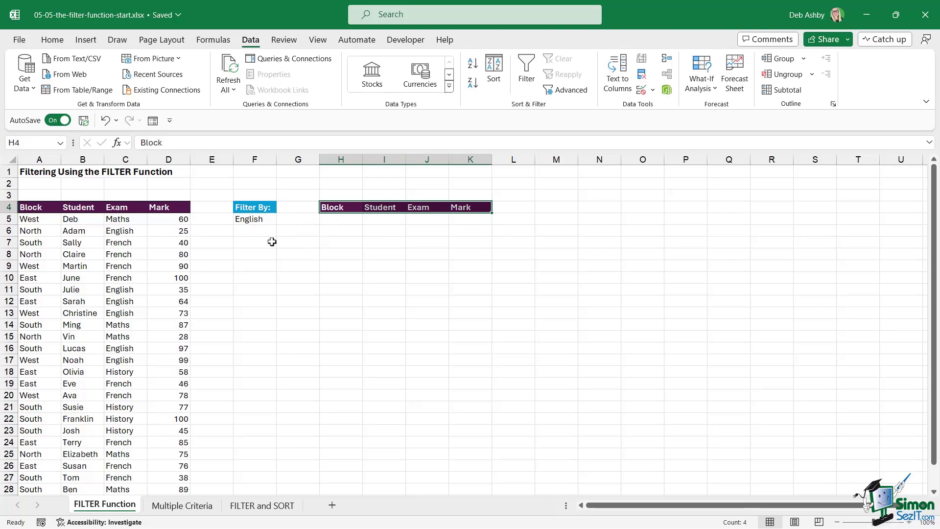
left_click(432, 243)
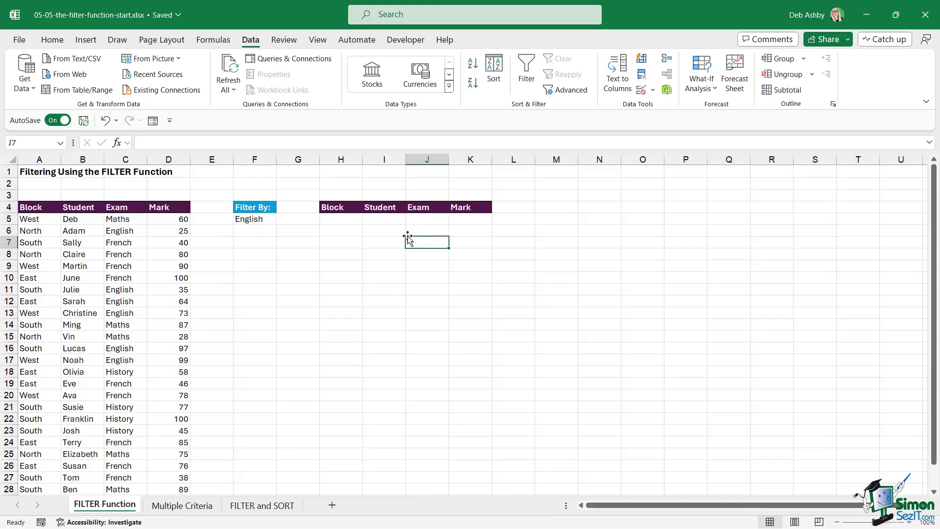
left_click_drag(31, 208, 147, 337)
left_click(117, 266)
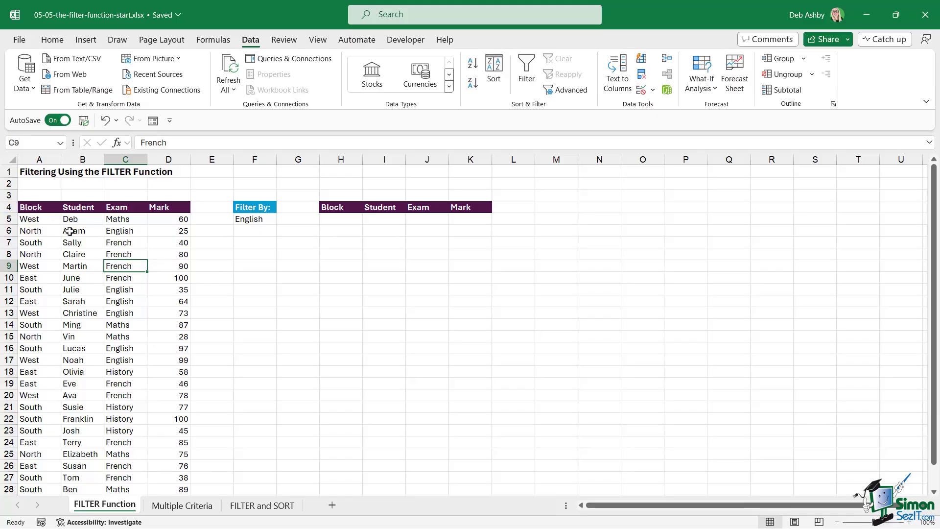
left_click_drag(81, 208, 163, 338)
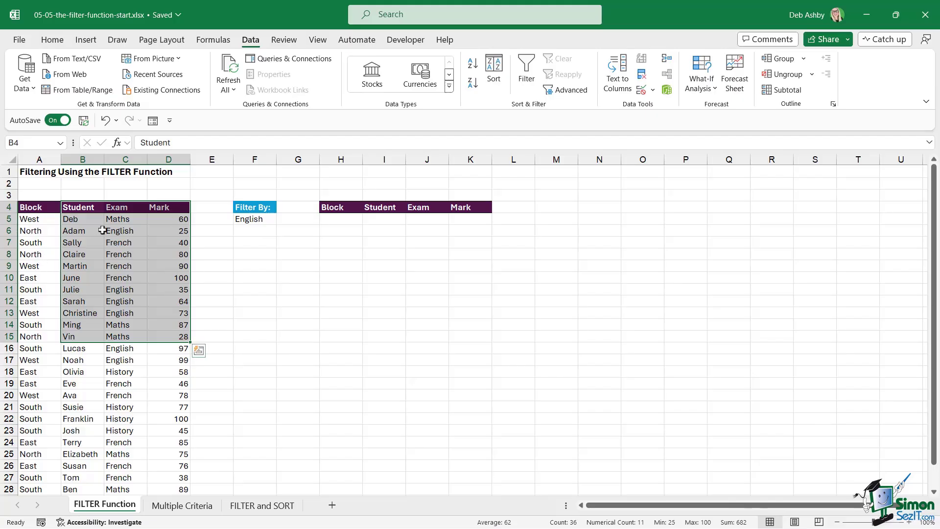
left_click_drag(28, 209, 153, 372)
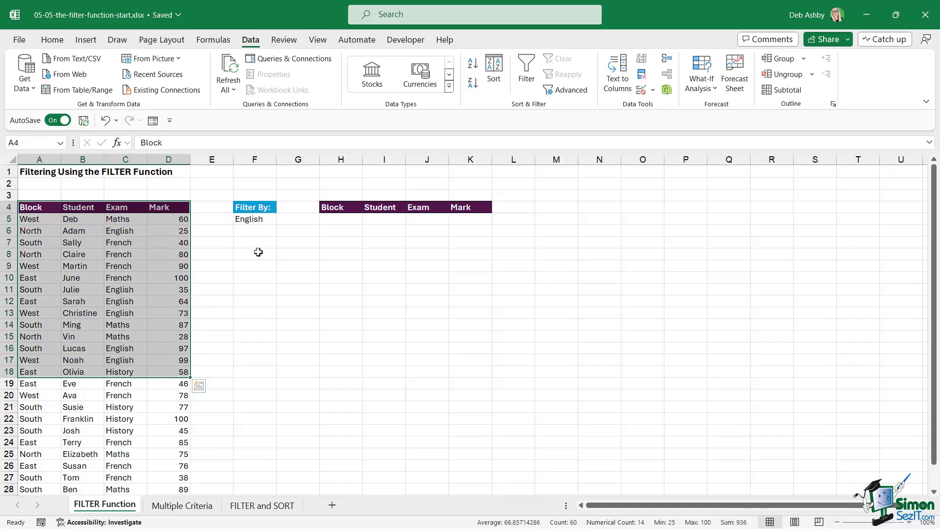
- Start a FILTER formula in H5 with the source data A5:D29 as its array
left_click(351, 220)
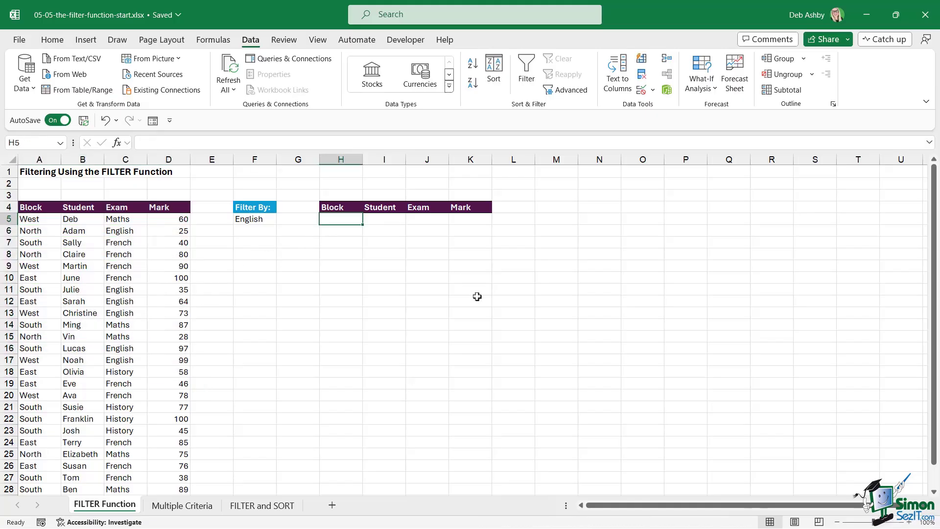
type("=FILTER(")
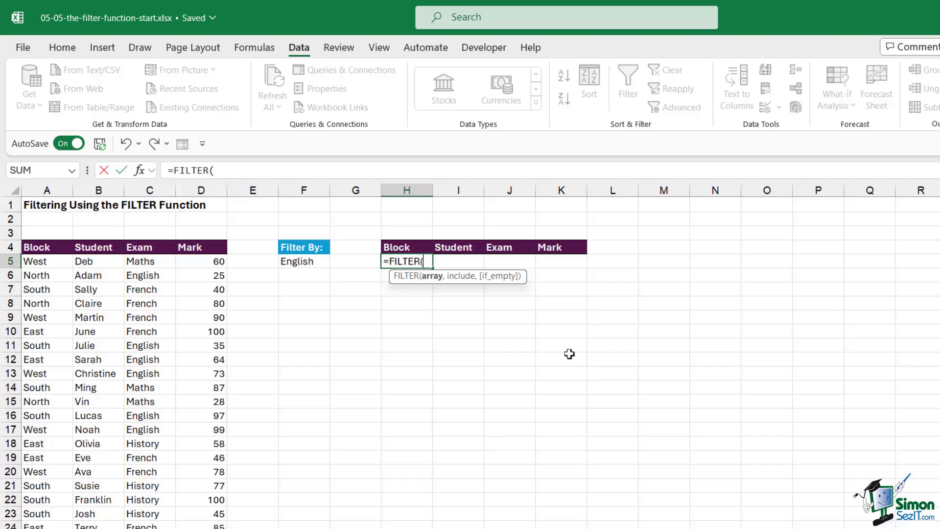
left_click(63, 266)
left_click_drag(63, 266, 209, 264)
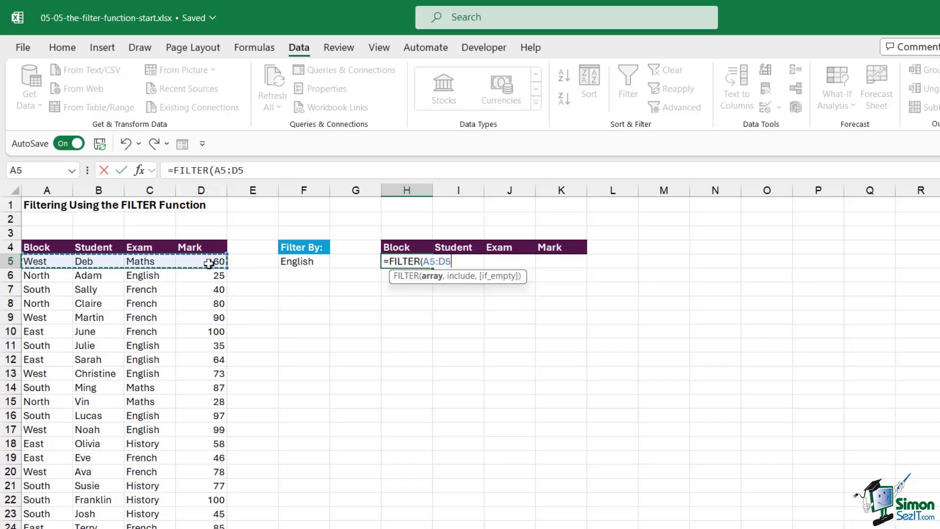
key("ctrl+shift+Down")
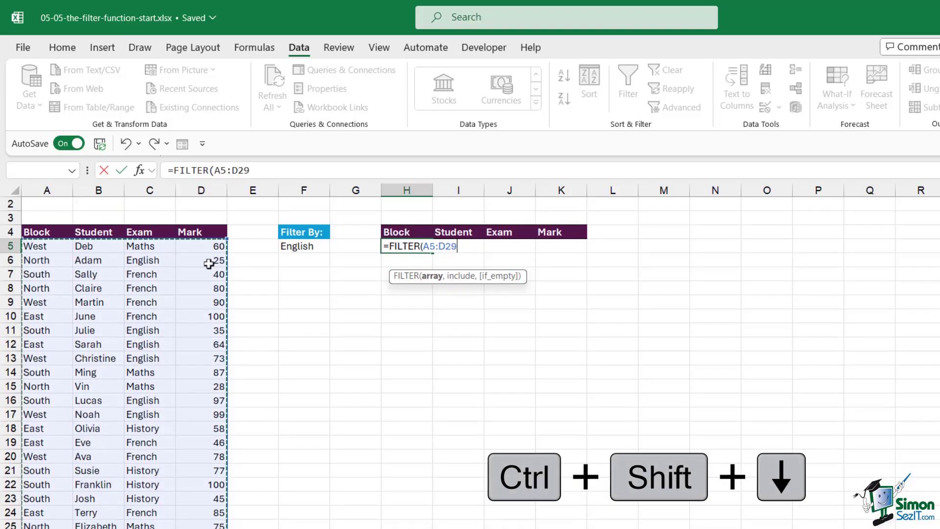
type(",")
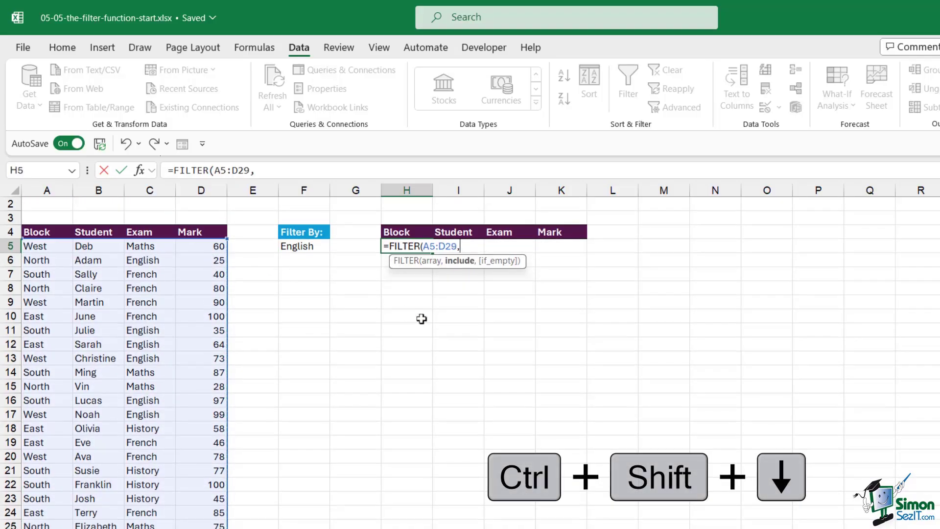
- Complete the H5 formula with the include condition C5:C29=F5 to match the Exam column to the Filter By subject
scroll(424, 318, "up", 1)
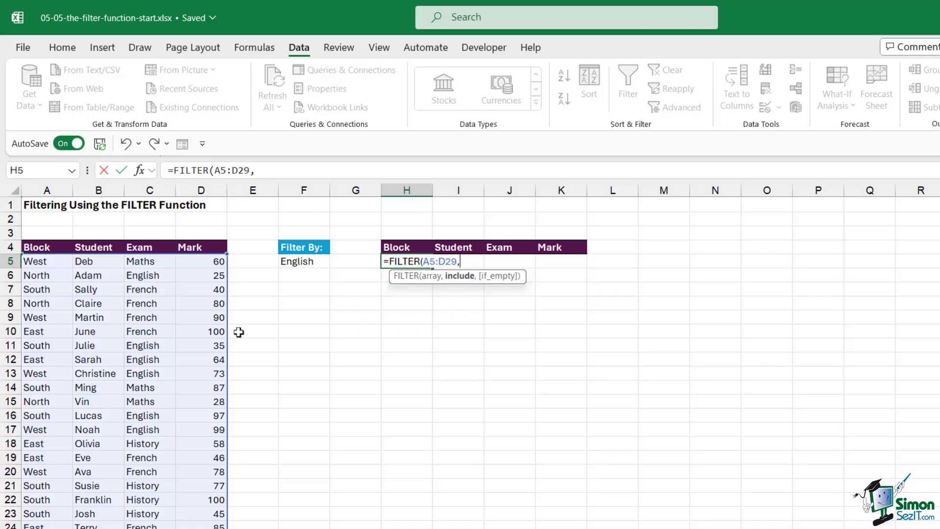
left_click(148, 260)
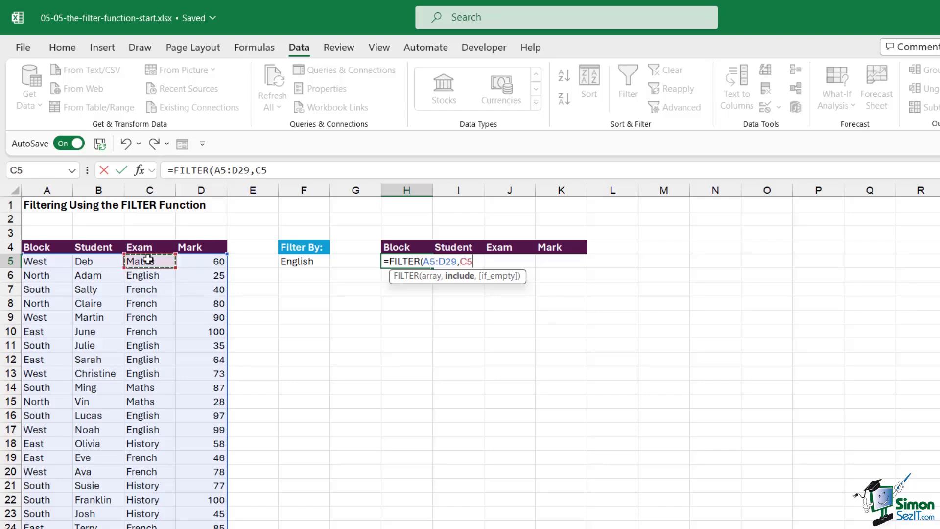
key("ctrl+shift+Down")
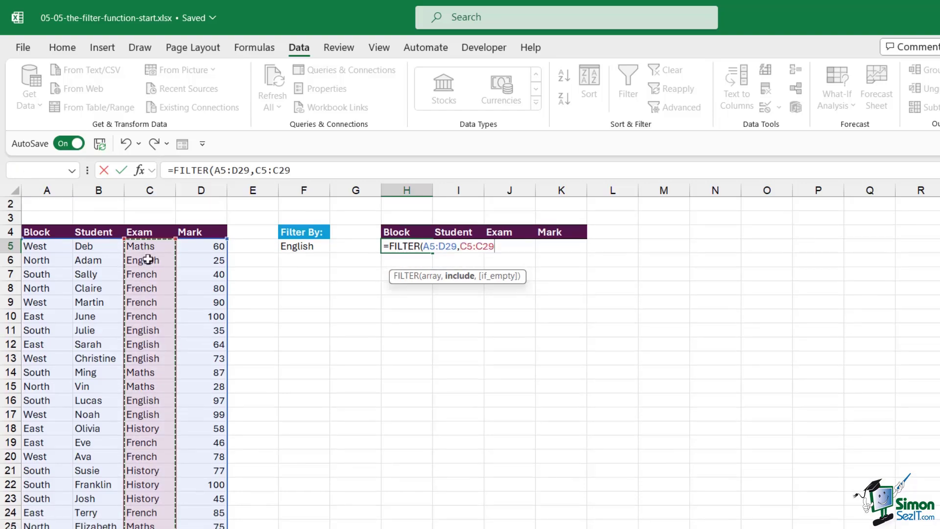
type("=")
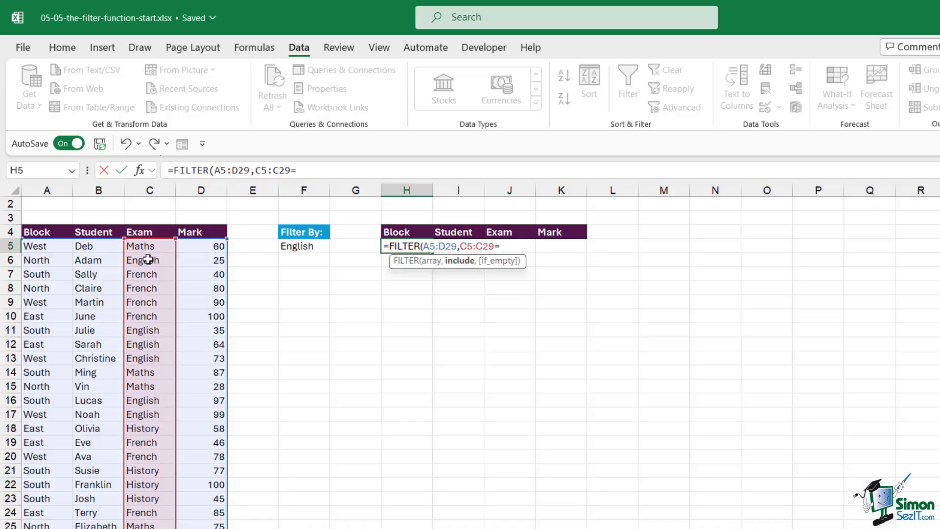
left_click(305, 247)
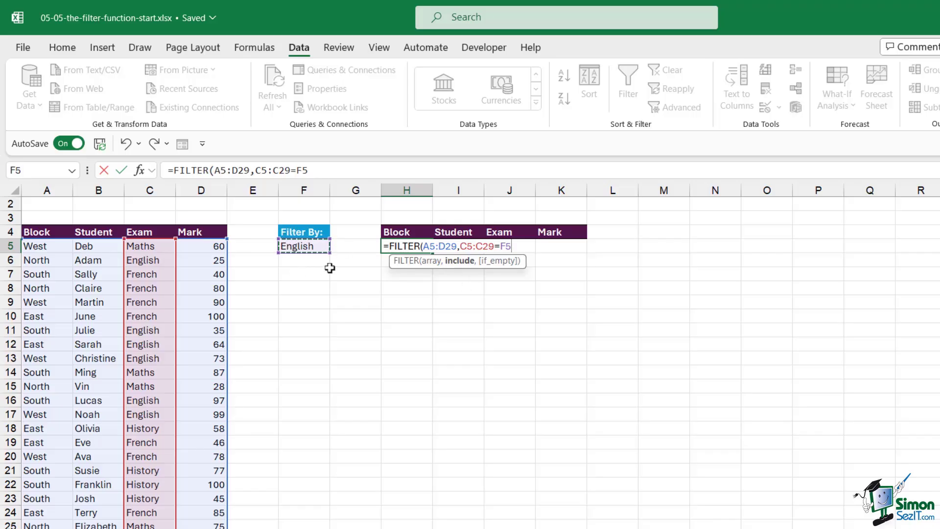
type(")")
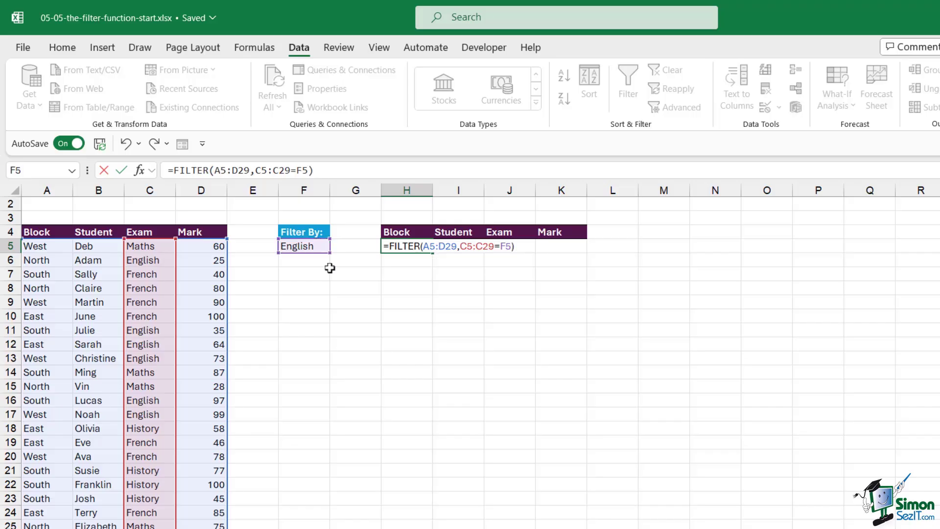
key("Return")
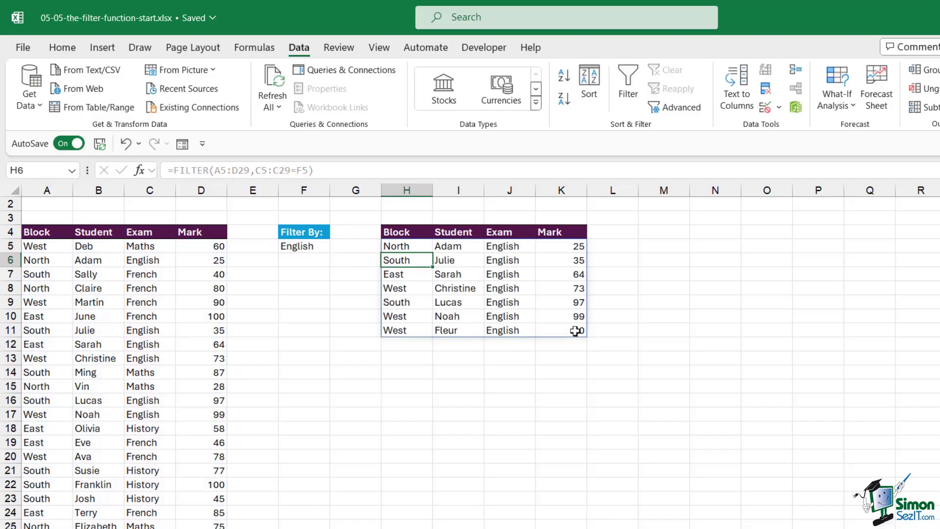
- Change the exam in C6 of the source table to French
left_click(400, 243)
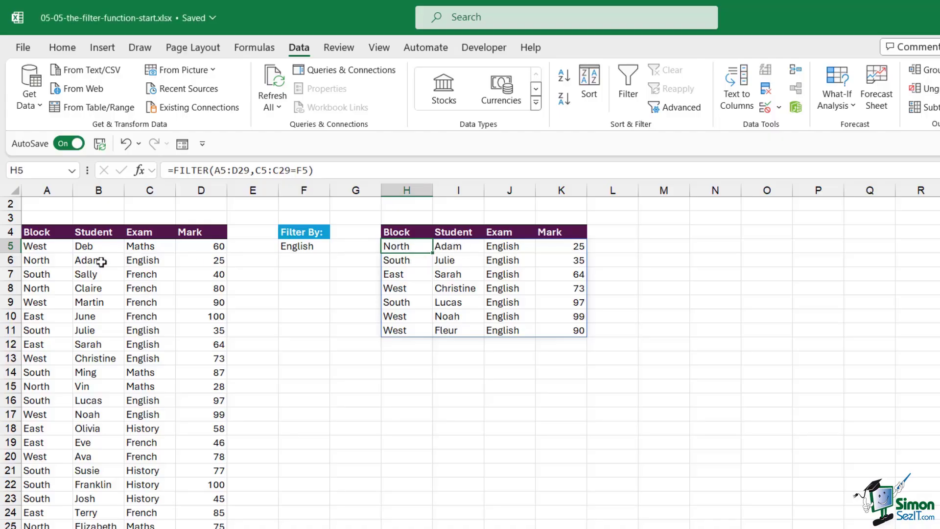
left_click_drag(46, 260, 190, 261)
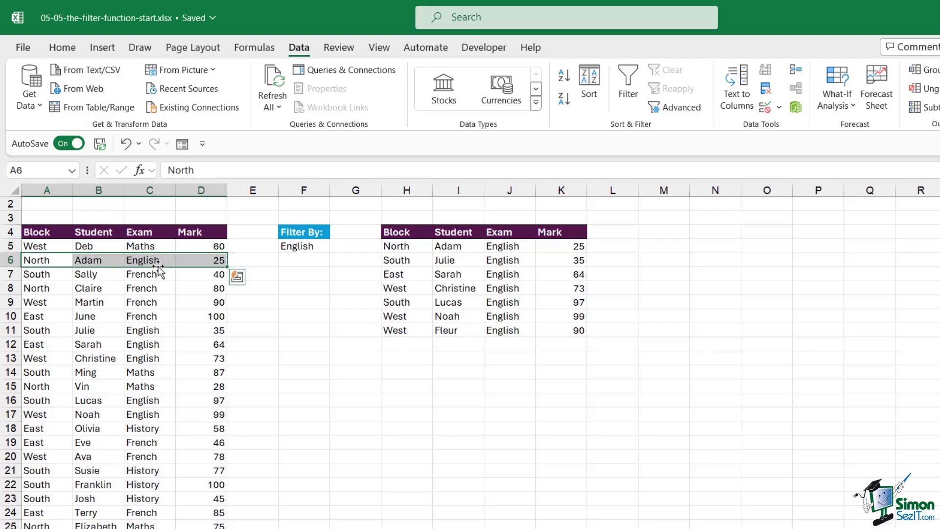
left_click(155, 262)
double_click(156, 261)
left_click_drag(162, 261, 125, 260)
type("Fren")
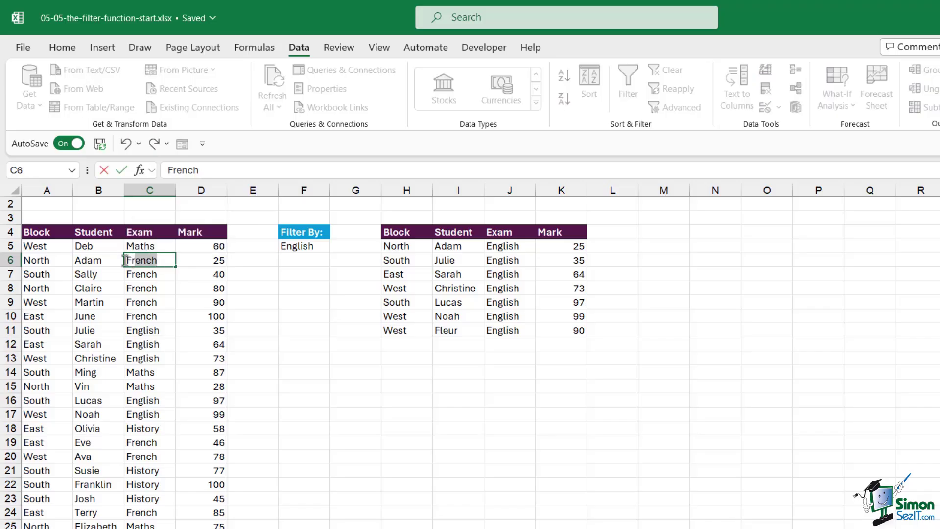
type("ch")
key("Return")
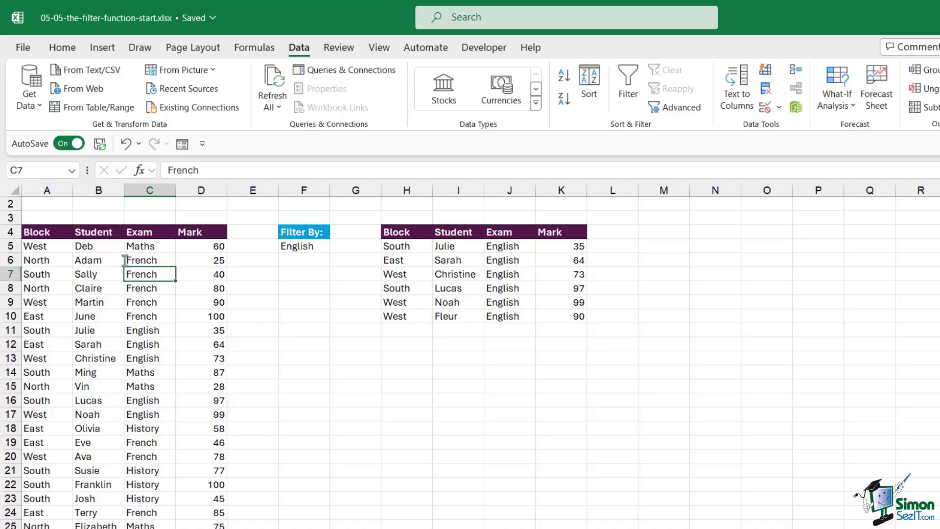
left_click(449, 262)
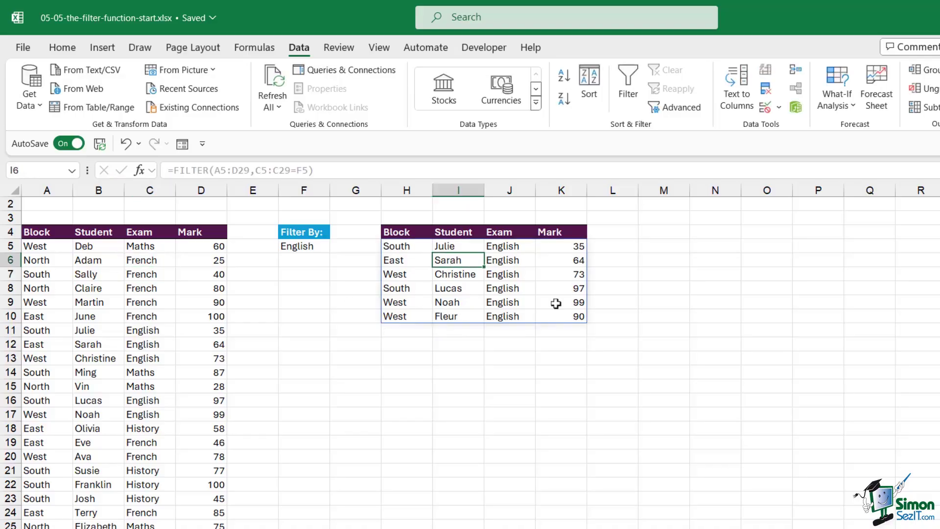
- Set the Filter By subject in F5 to Maths
left_click(298, 246)
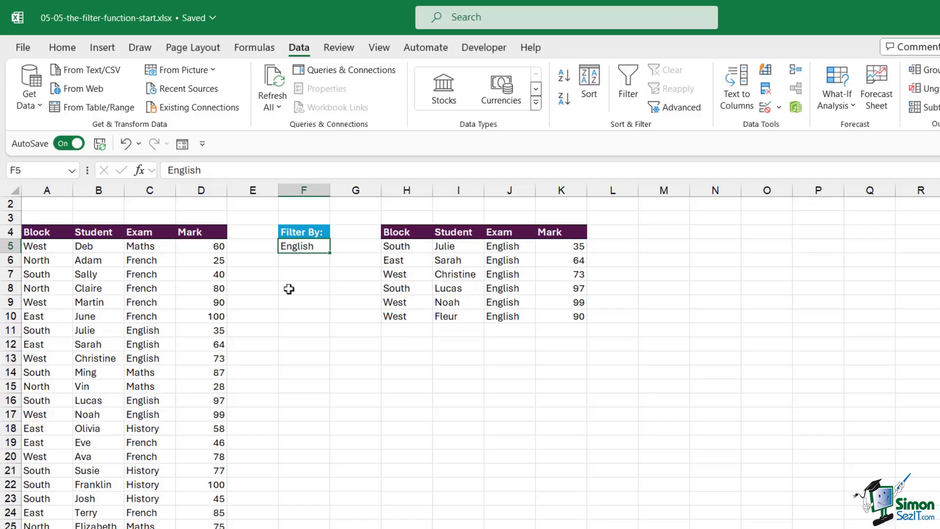
type("Maths")
key("Return")
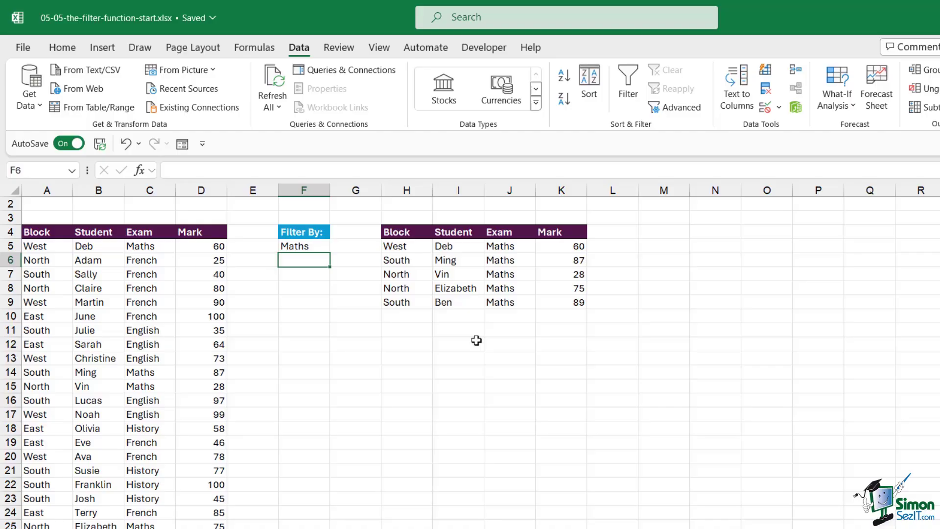
left_click(300, 243)
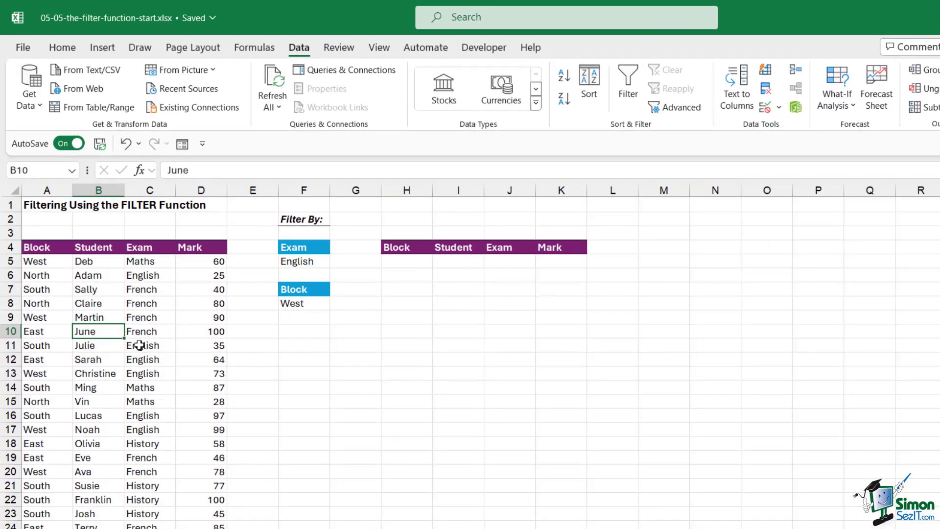
- On the Multiple Criteria sheet, start a FILTER formula in H5 with A5:D29 as its array
left_click(303, 249)
left_click(304, 292)
left_click(304, 305)
left_click(304, 263)
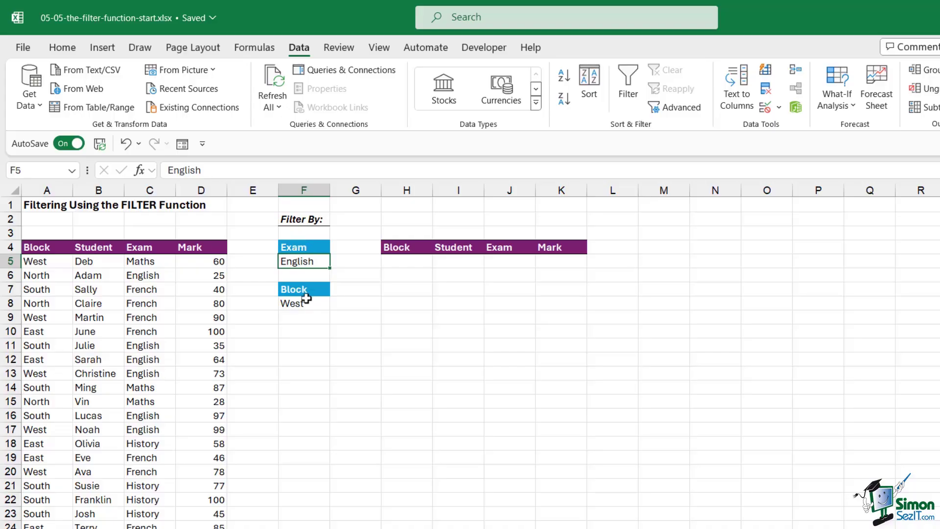
left_click(405, 263)
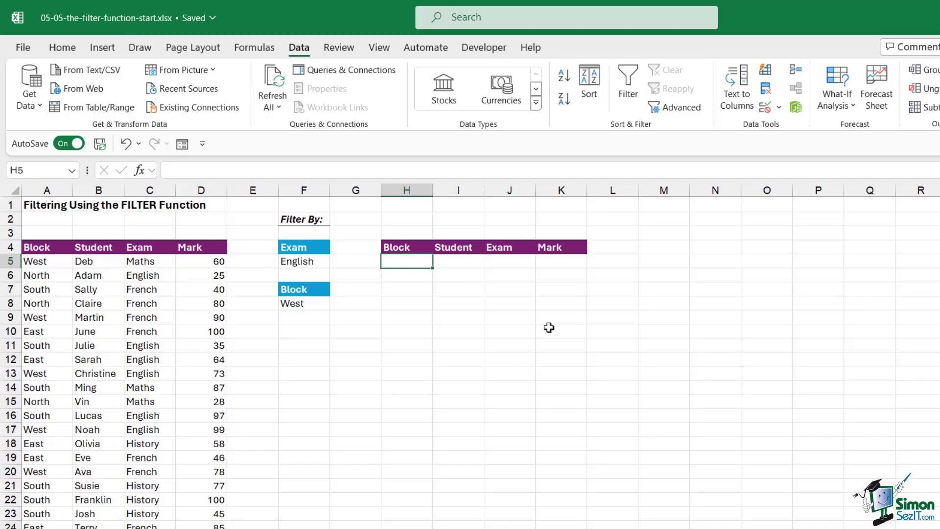
type("=FILTER(")
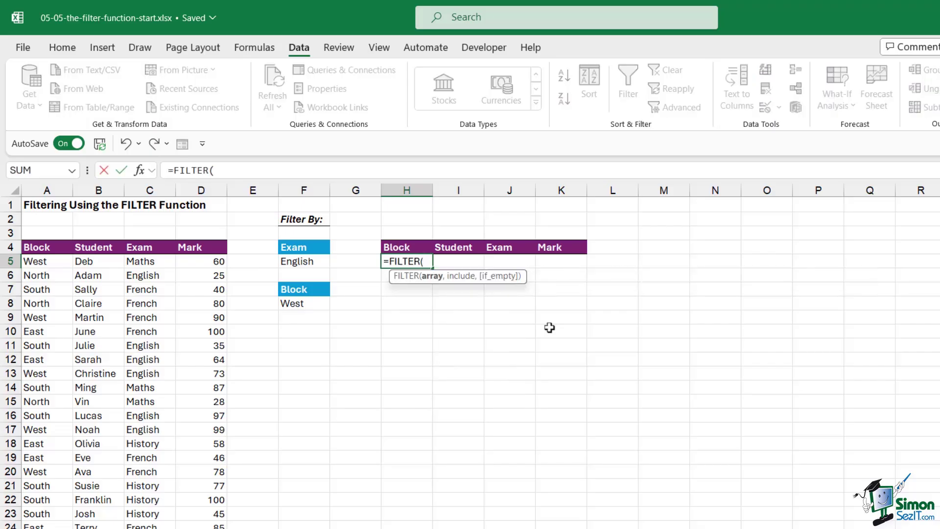
left_click_drag(37, 264, 205, 266)
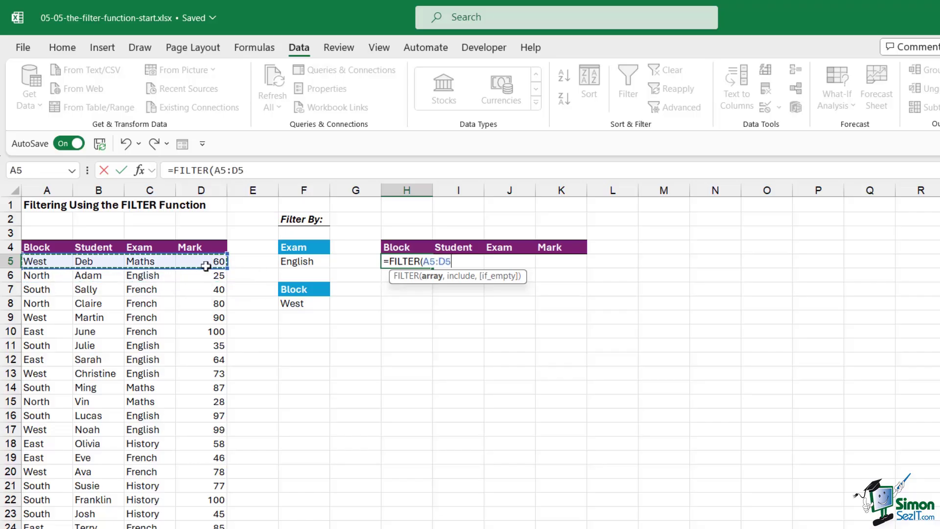
key("ctrl+shift+Down")
type(",")
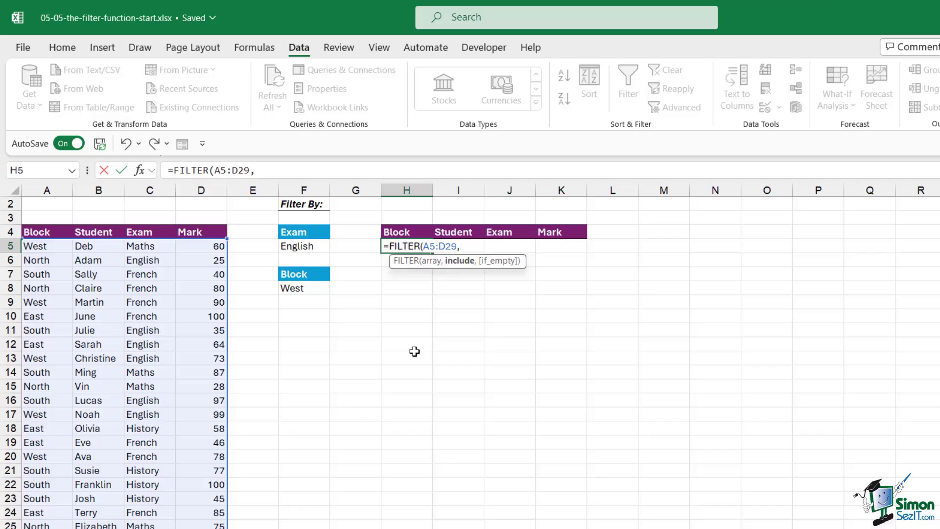
- Add the bracketed condition (C5:C29=F5) to the formula so the Exam column matches the Exam criterion
type("(")
left_click(153, 248)
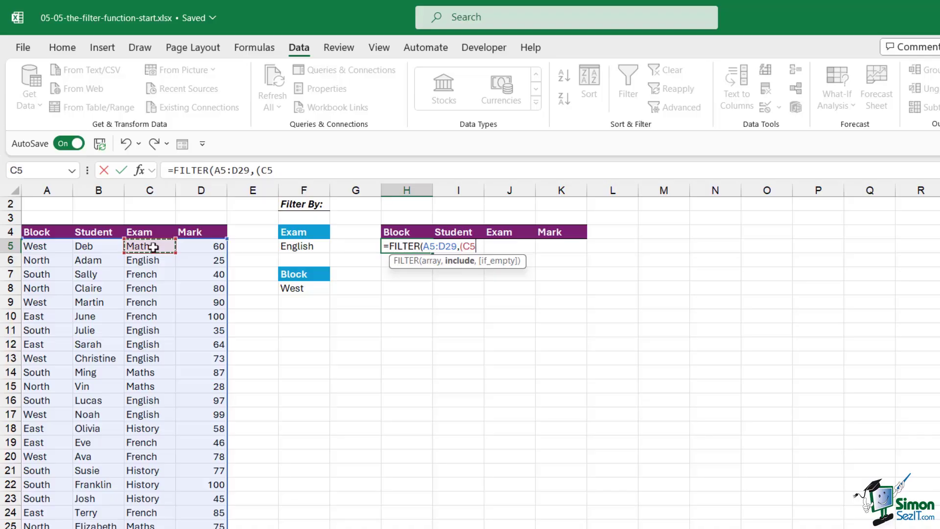
key("ctrl+shift+Down")
type("=")
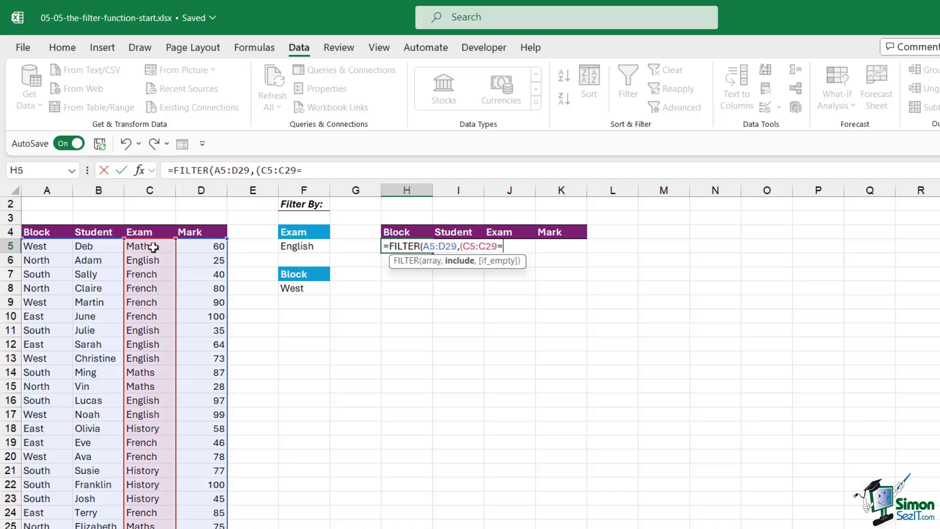
left_click(310, 246)
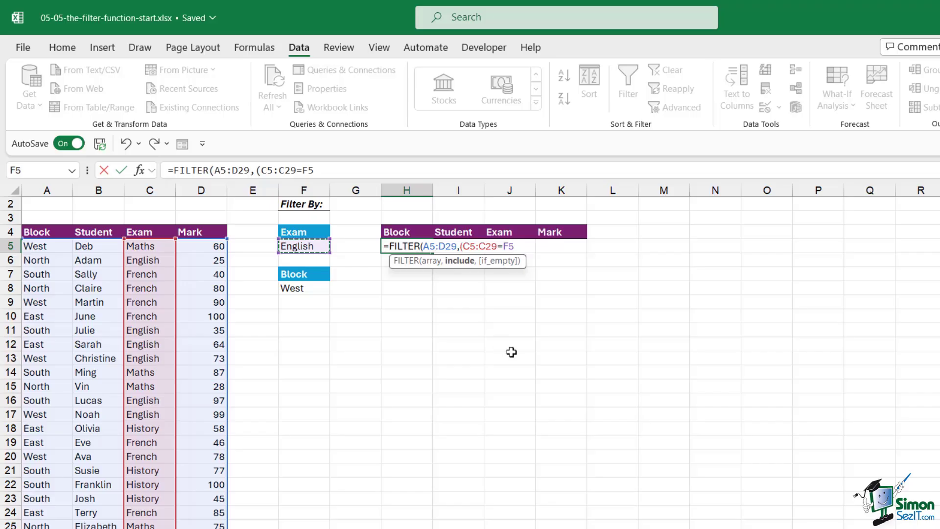
type(")")
- Multiply the exam condition by (A5:A29=F8) so the Block column must also match the Block criterion
type("(")
left_click(48, 246)
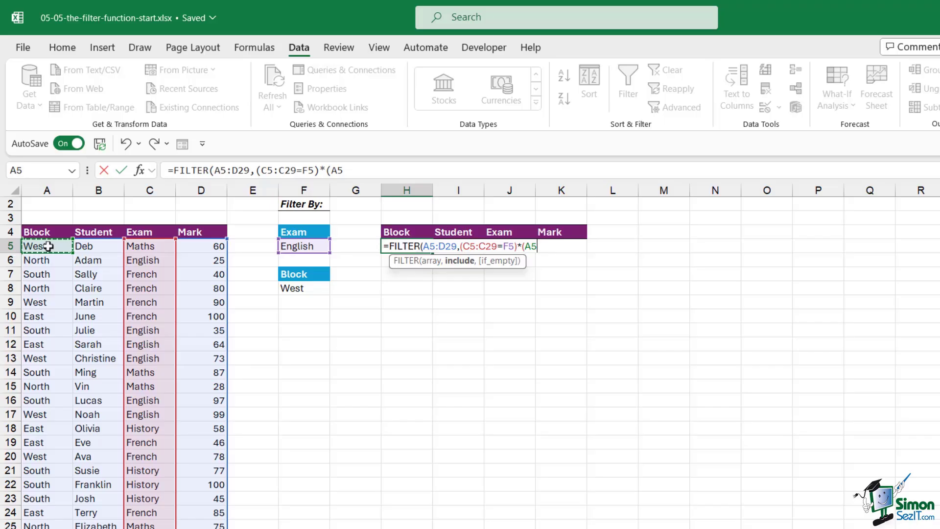
key("ctrl+shift+Down")
type("=")
left_click(294, 289)
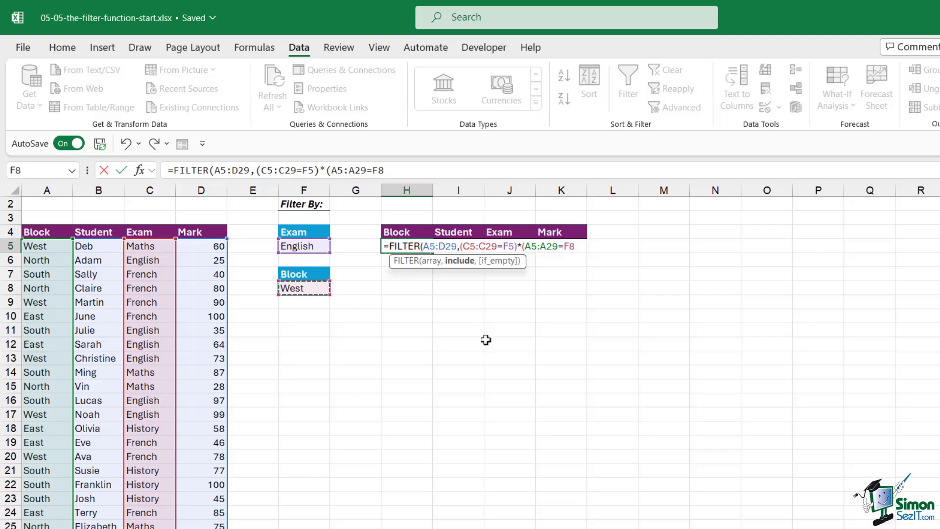
type(")*(")
key("BackSpace")
- Set the if_empty result to "No Records" and complete the FILTER formula in H5
type(",")
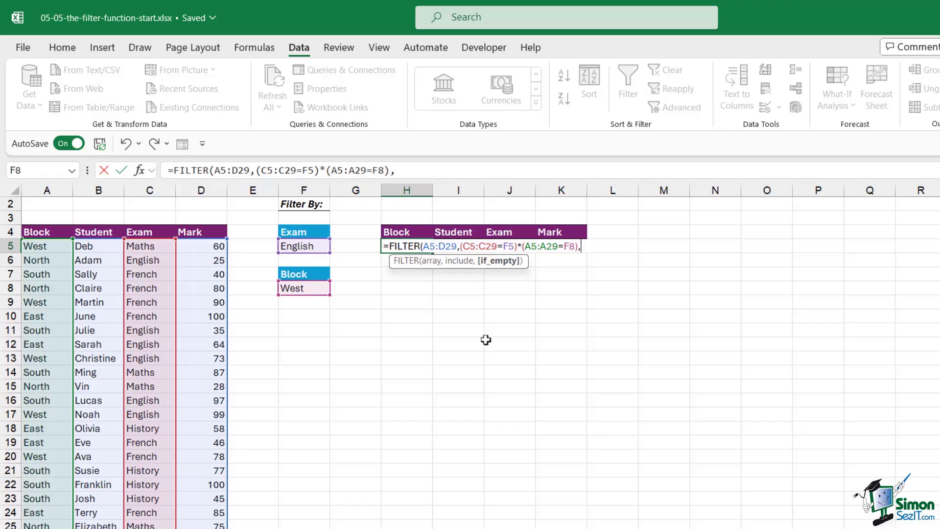
type("No Records\")")
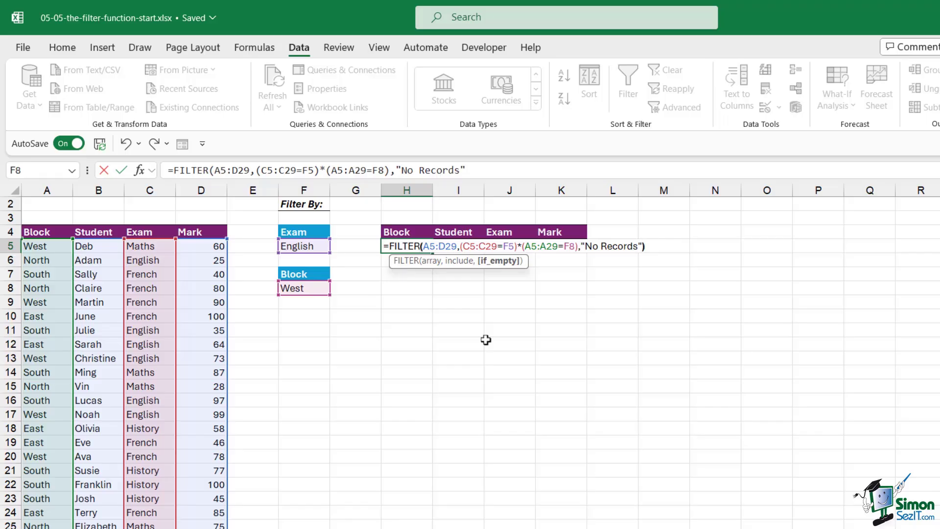
key("Return")
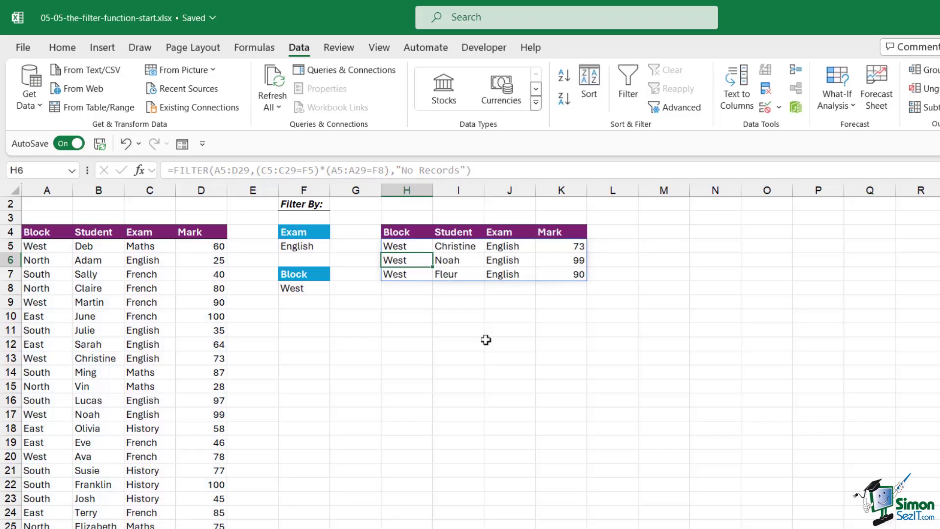
left_click(562, 335)
left_click(525, 253)
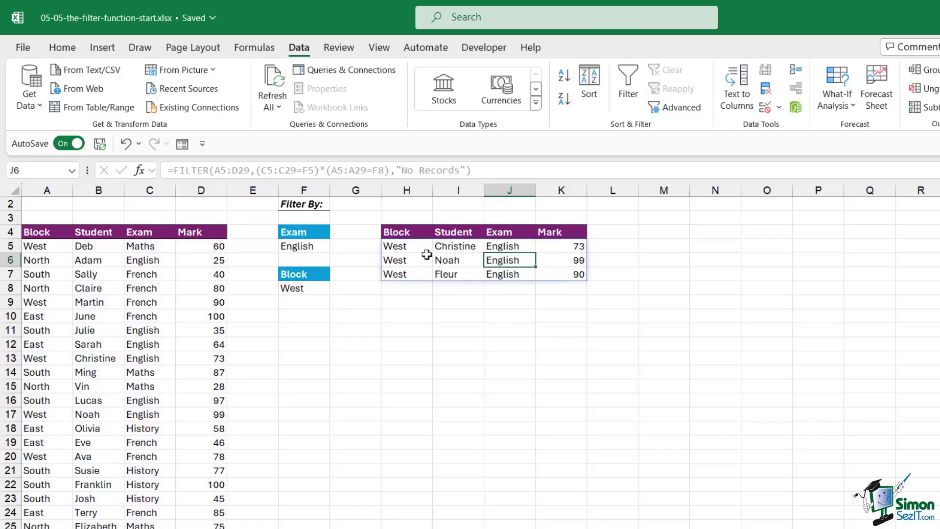
left_click_drag(517, 242, 517, 273)
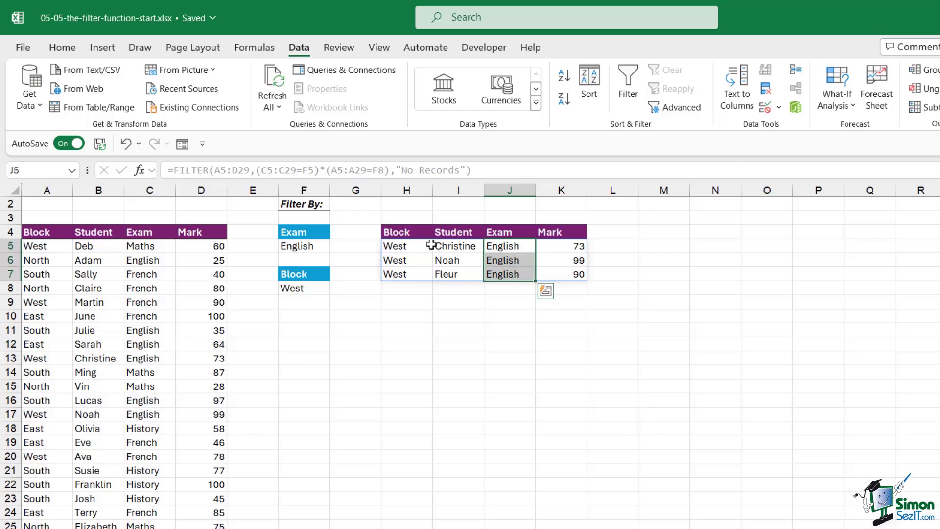
- Set the Exam criterion in F5 to French and the Block criterion in F8 to East
left_click_drag(421, 246, 420, 275)
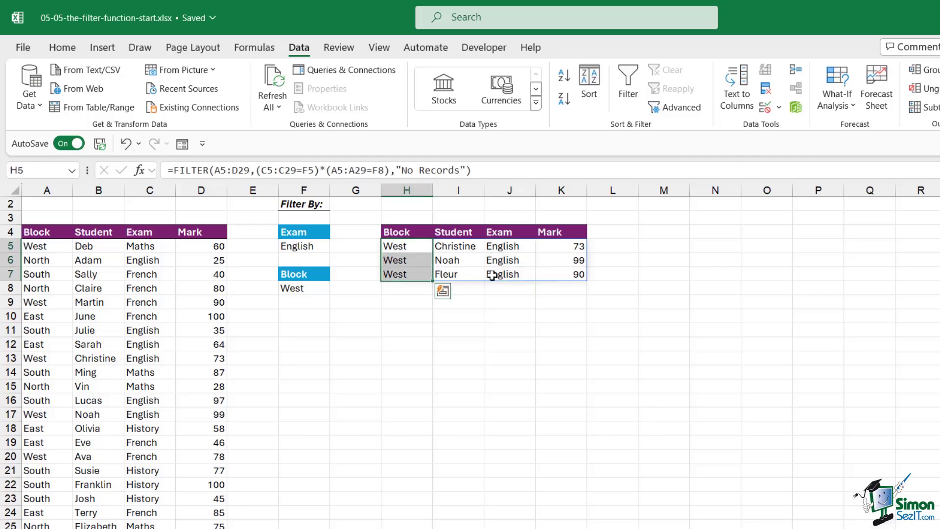
left_click(515, 264)
left_click(308, 251)
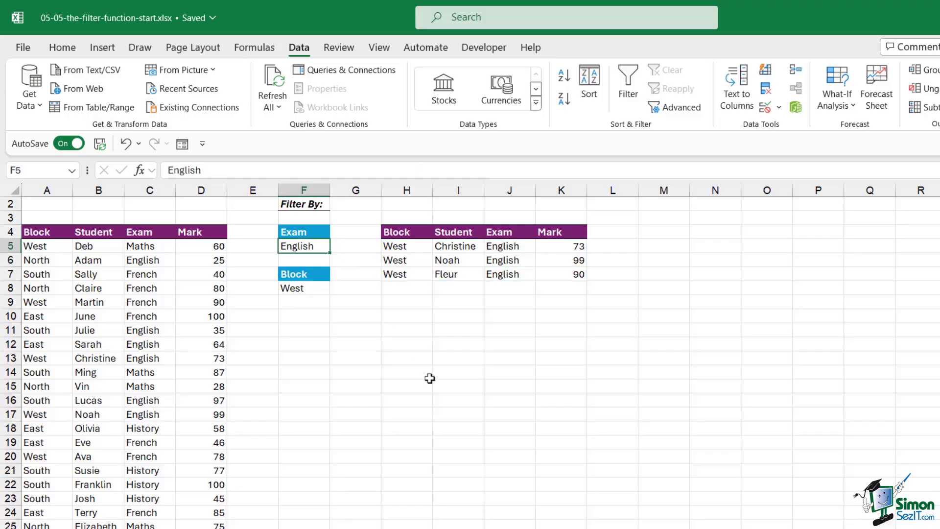
type("French")
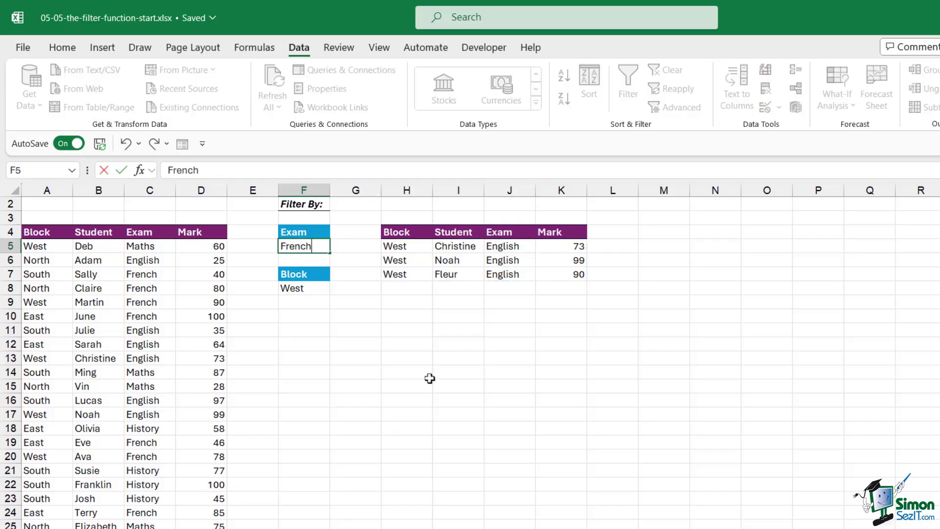
key("Return")
left_click(303, 289)
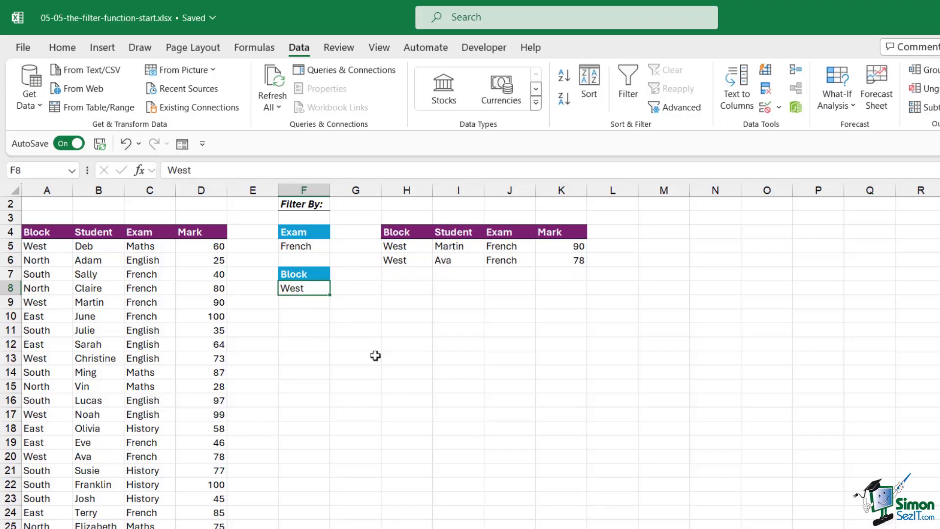
type("East")
key("Return")
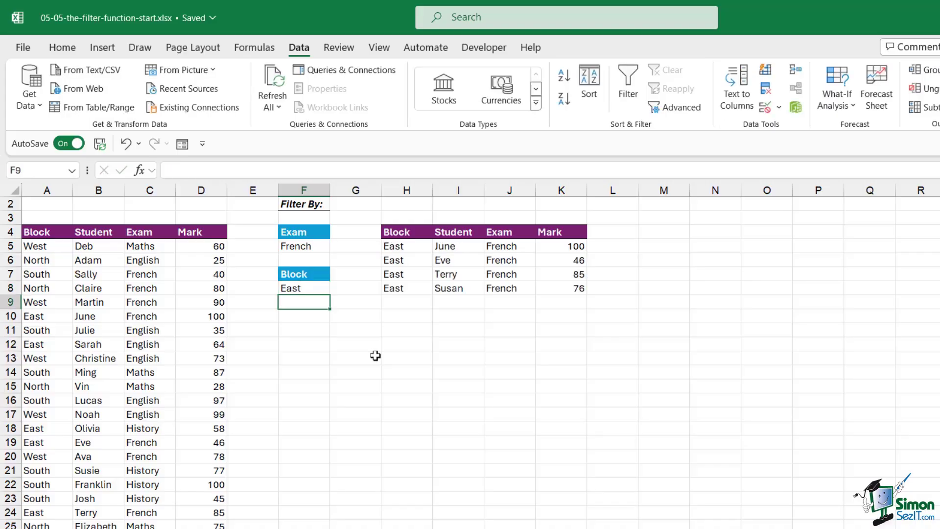
left_click(502, 275)
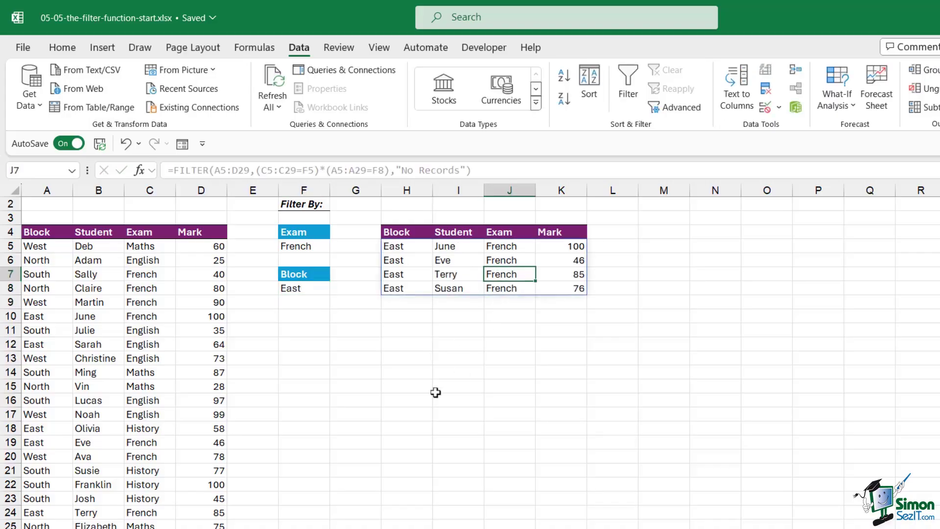
- Replace the asterisk between the two conditions in H5's FILTER formula with a plus sign, so either criterion can match
left_click(310, 247)
left_click(309, 288)
left_click(311, 247)
left_click(313, 287)
left_click(410, 250)
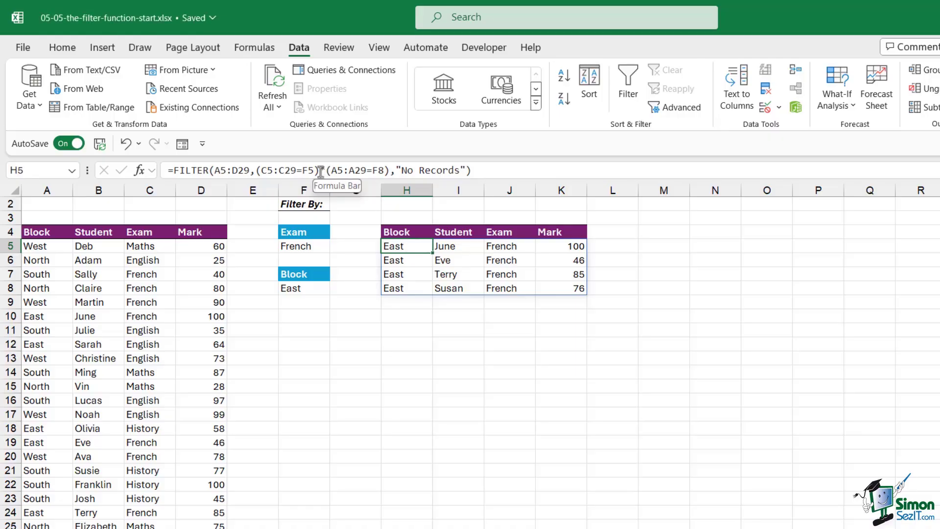
double_click(321, 170)
type("+")
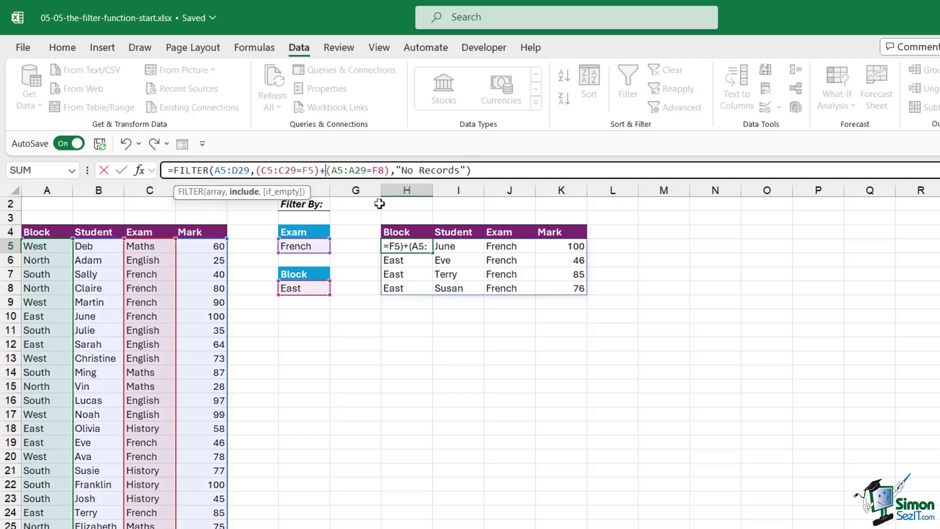
key("Return")
- Compare the Exam and Block columns of the filtered records with the criteria in F5 and F8
left_click(500, 291)
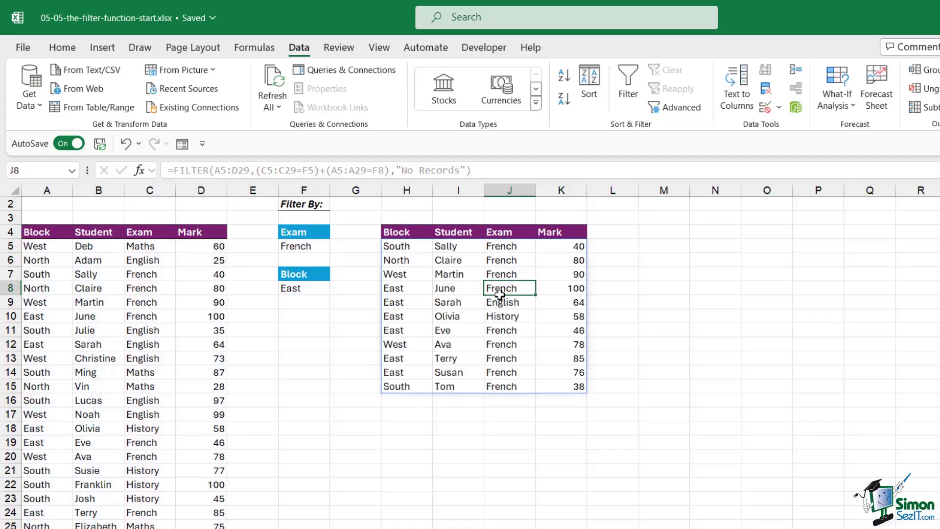
left_click(306, 248)
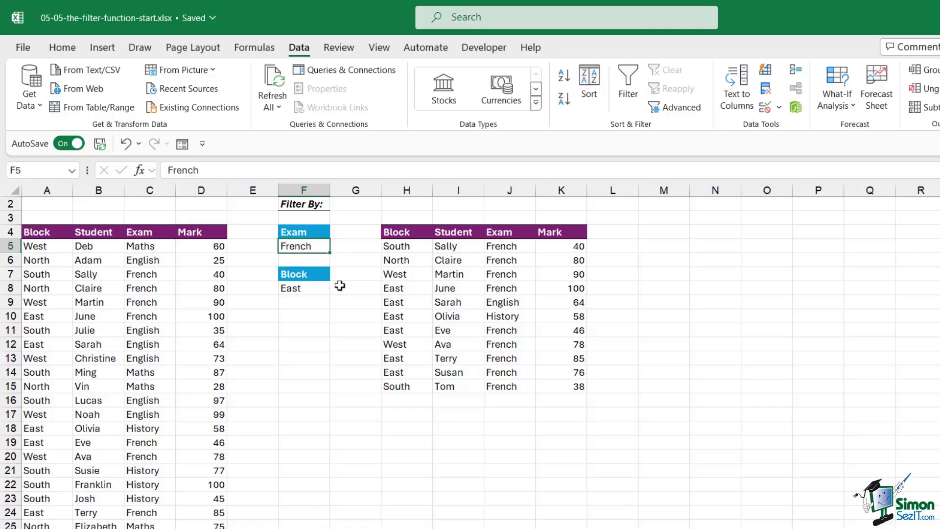
left_click(300, 289)
left_click_drag(506, 246, 504, 290)
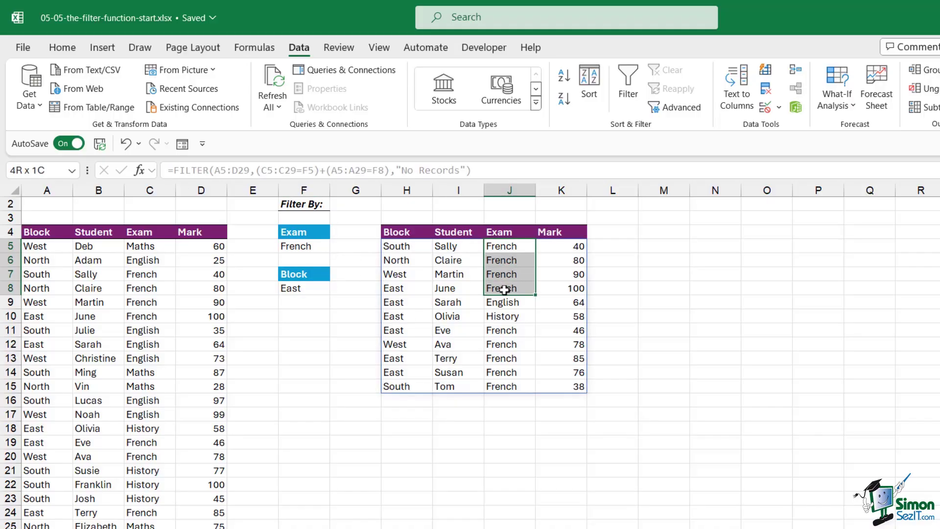
left_click_drag(402, 289, 406, 331)
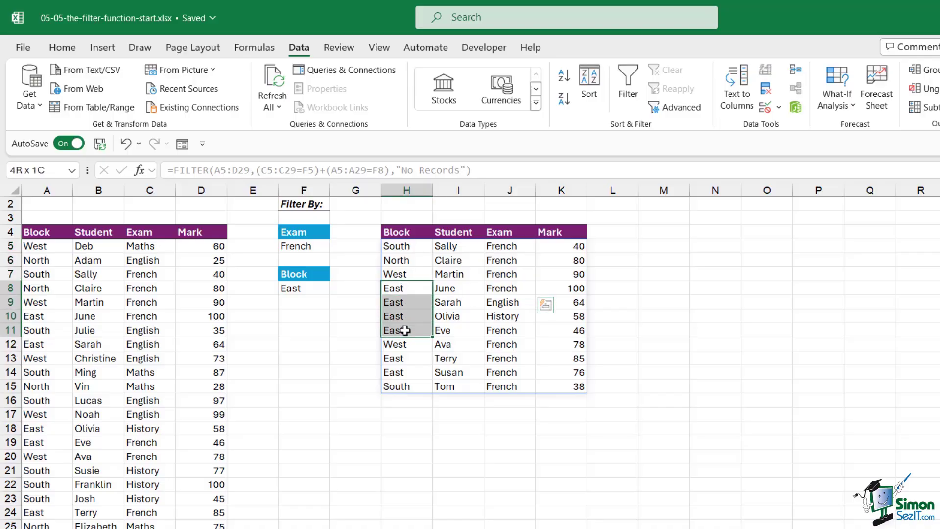
left_click(493, 301)
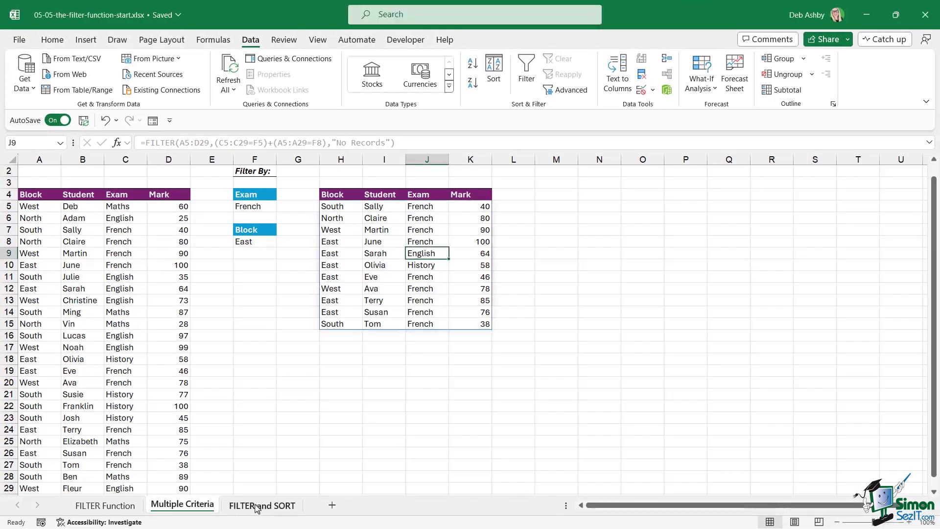
- Open the FILTER and SORT sheet and review its Exam, Block and Mark criteria
left_click(257, 512)
left_click(409, 367)
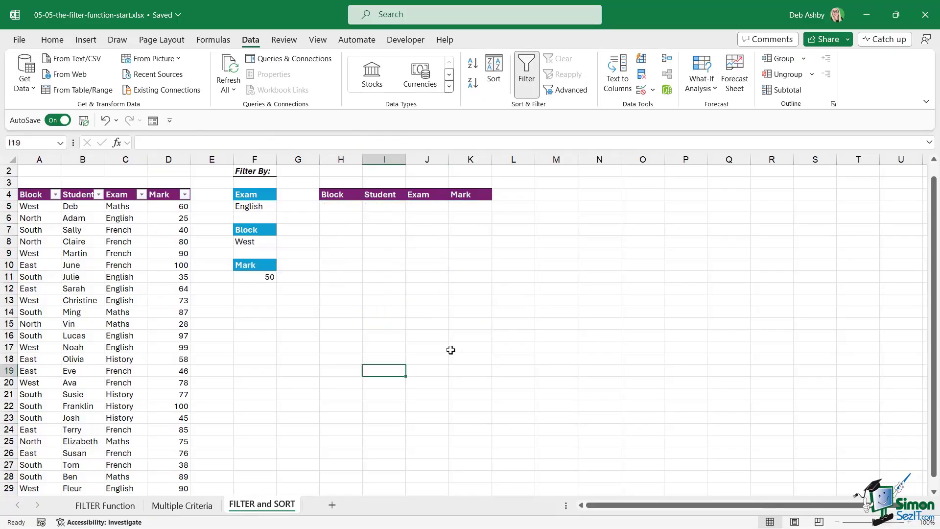
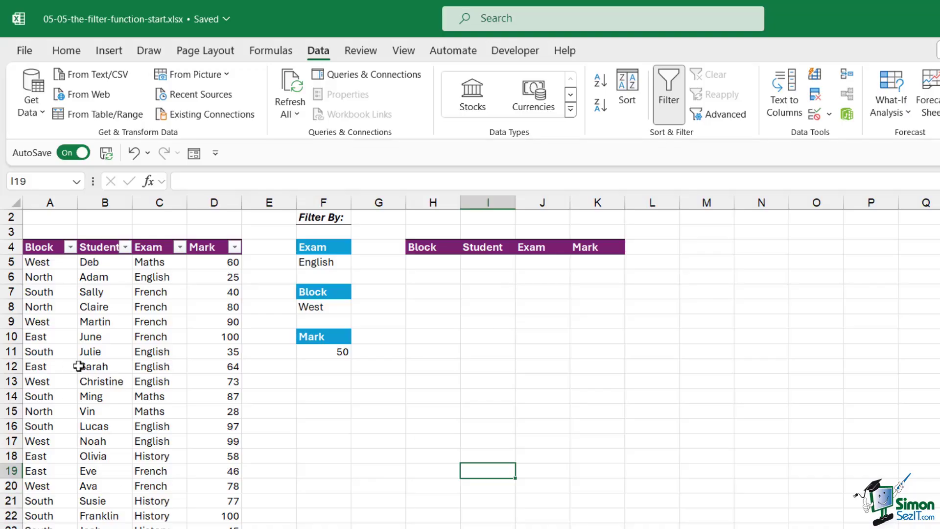
left_click(114, 366)
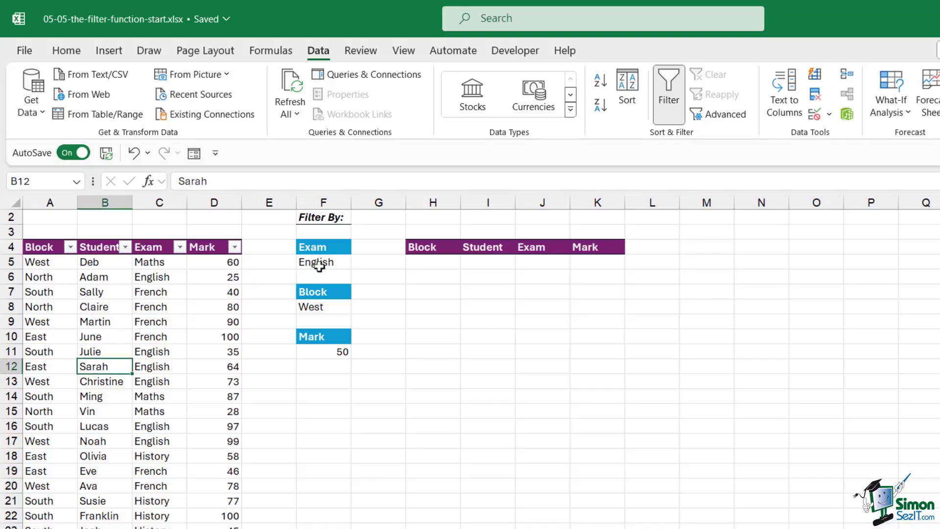
left_click(319, 265)
left_click(317, 306)
left_click(318, 350)
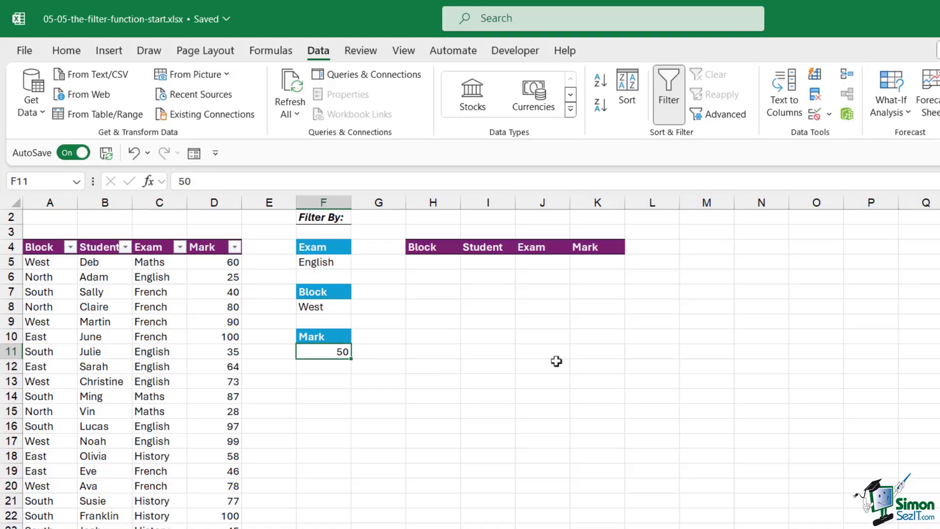
- Start a FILTER formula in H5 of the FILTER and SORT sheet with A5:D29 as its array
left_click(429, 261)
type("=FILTER(")
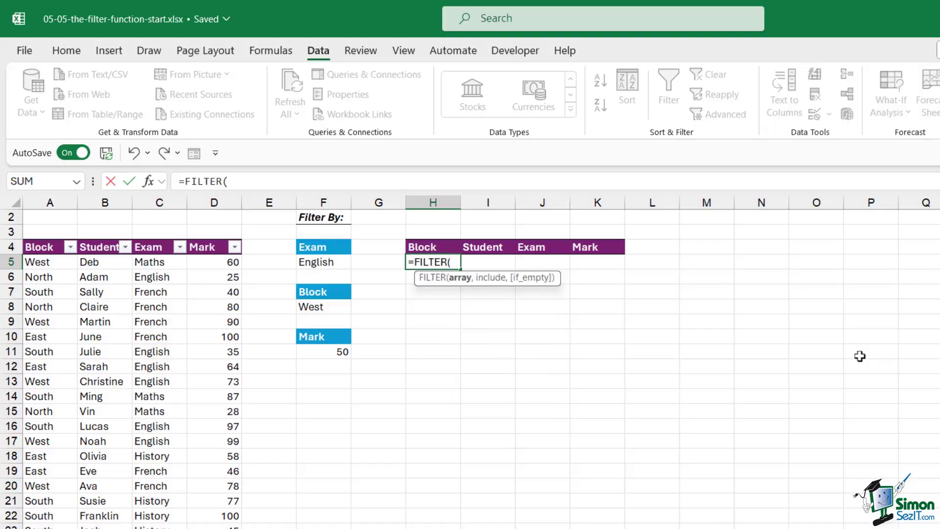
left_click_drag(49, 263, 204, 263)
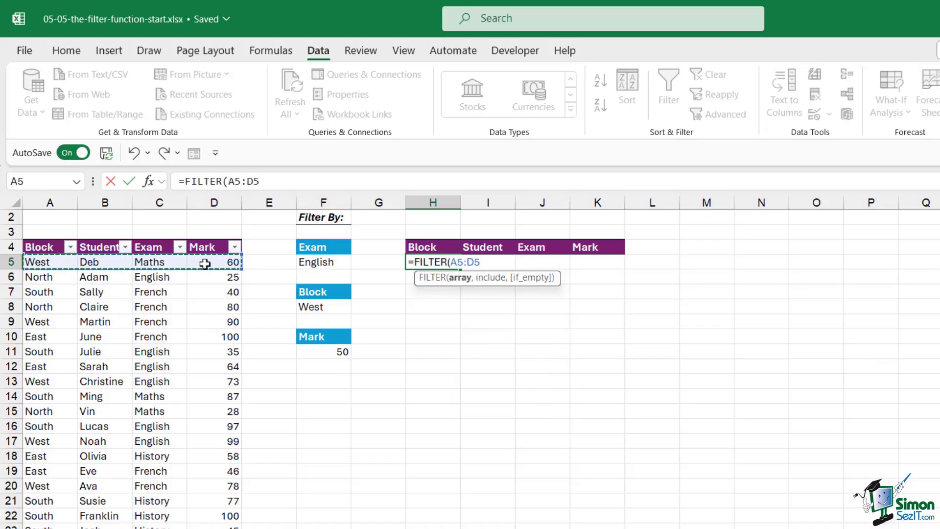
key("ctrl+shift+Down")
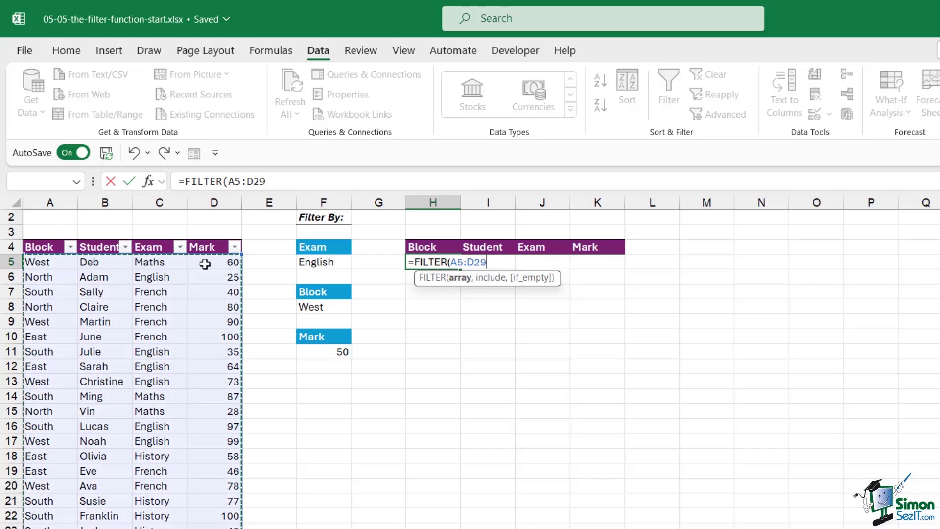
- Add a bracketed include condition comparing the Exam column with its criterion, C5:C29=F5
type(",(")
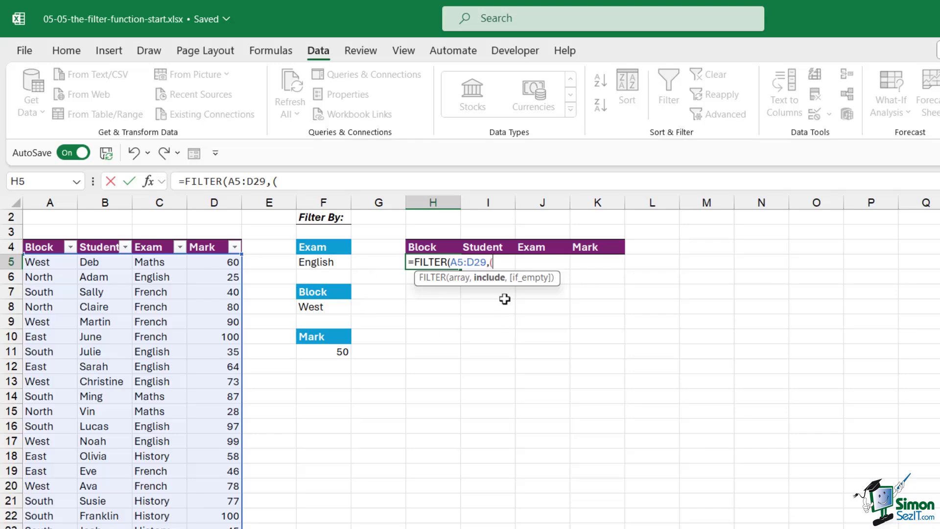
left_click(160, 264)
key("ctrl+shift+Down")
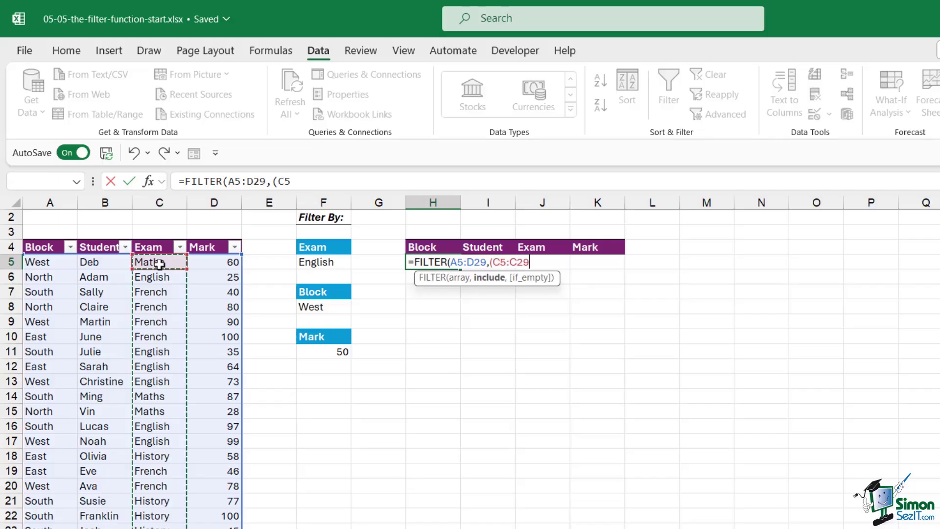
type("=")
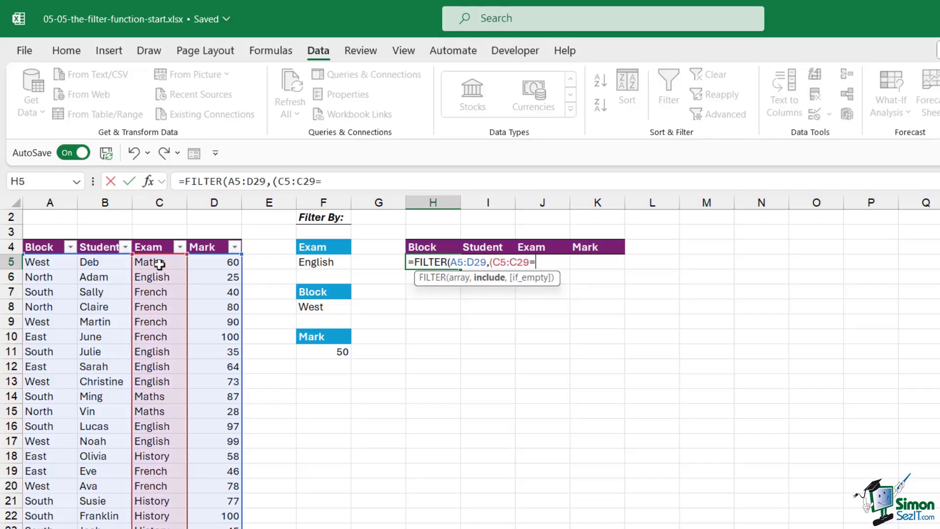
left_click(342, 263)
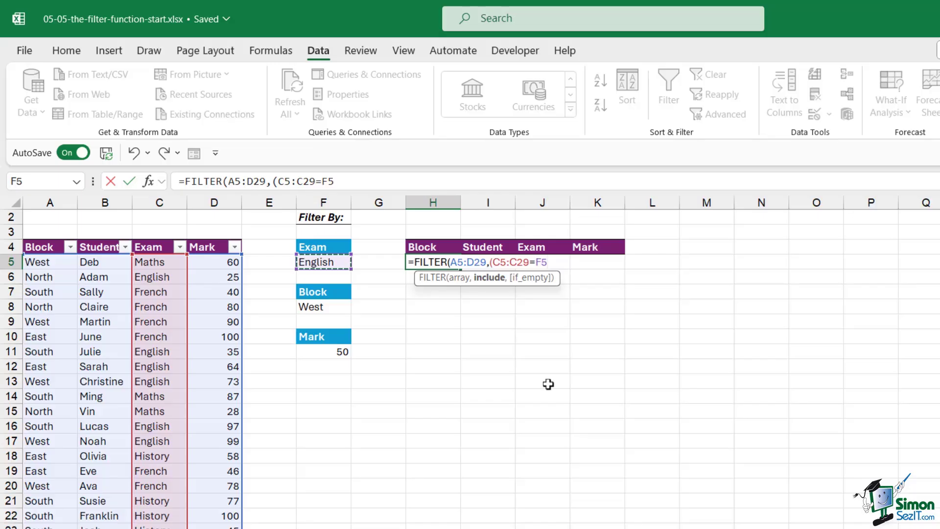
- Multiply the exam condition by a bracketed Block condition, A5:A29=F8
type(")*(")
left_click(52, 262)
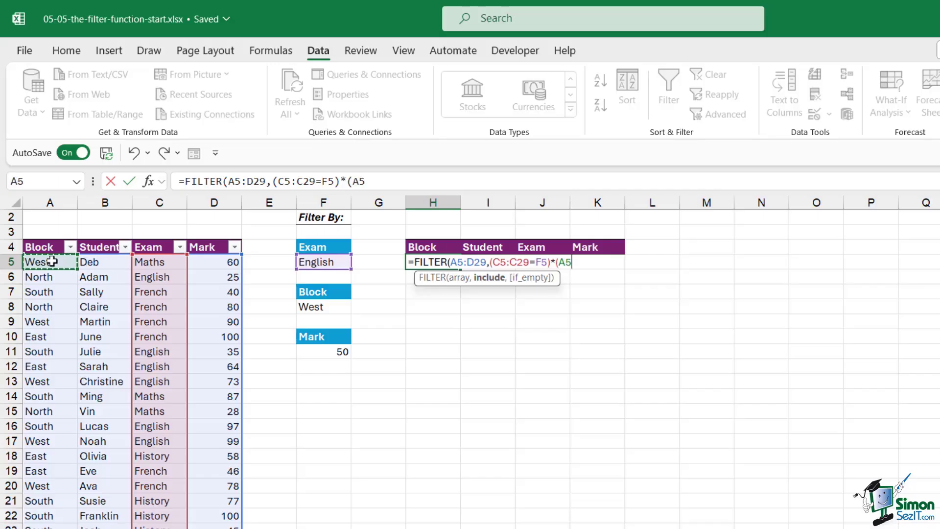
key("ctrl+shift+Down")
type("=")
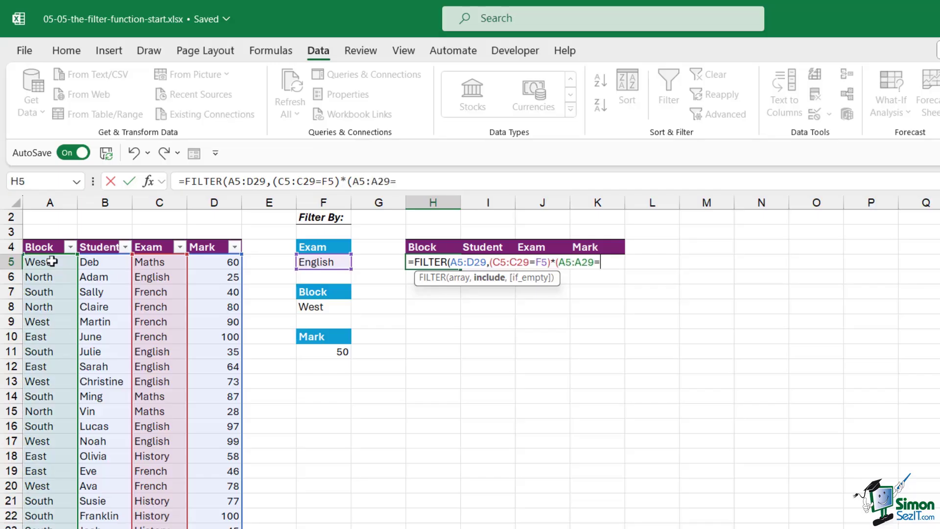
left_click(332, 307)
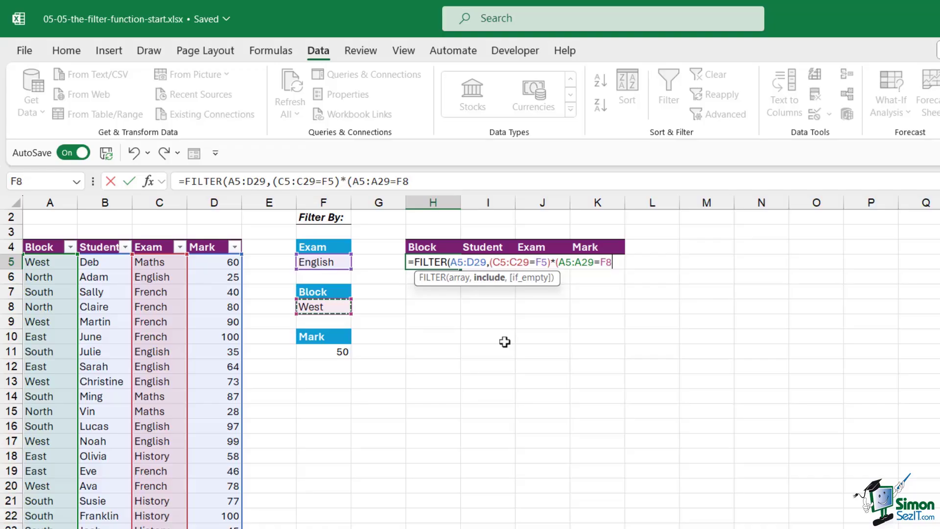
- Multiply by a third bracketed condition, D5:D29>F11, so only marks above the Mark criterion are included
type(")*(")
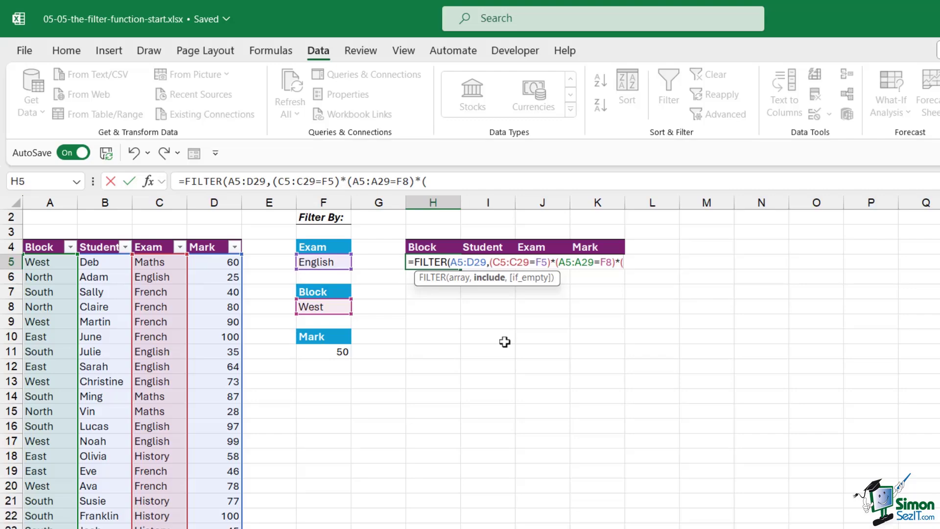
left_click(205, 263)
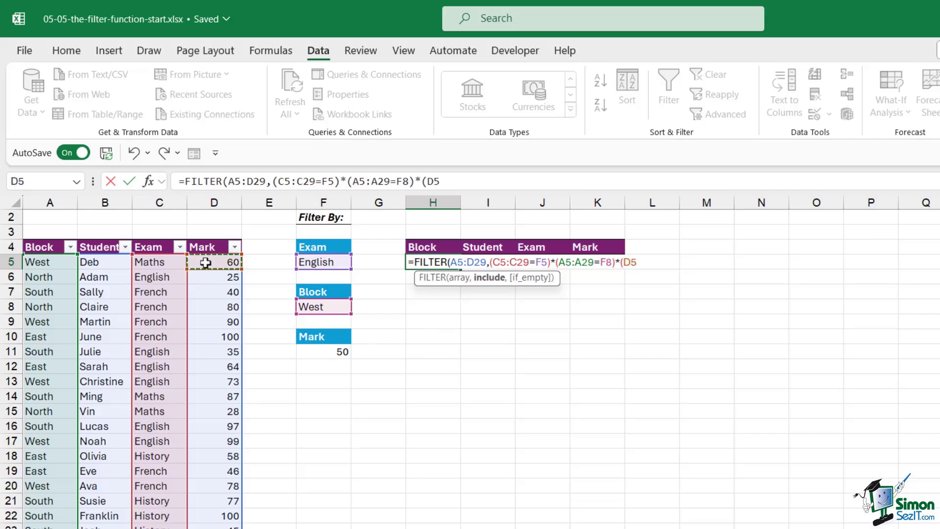
key("ctrl+shift+Down")
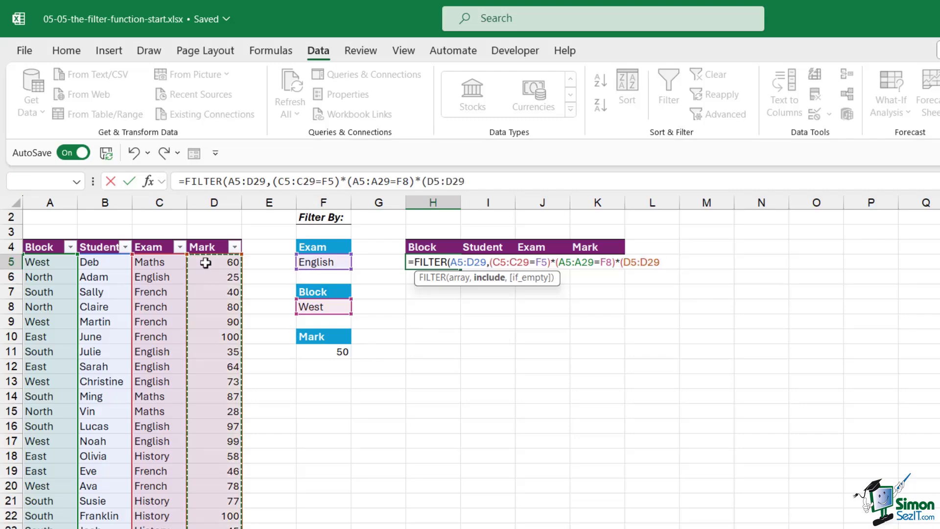
type(">")
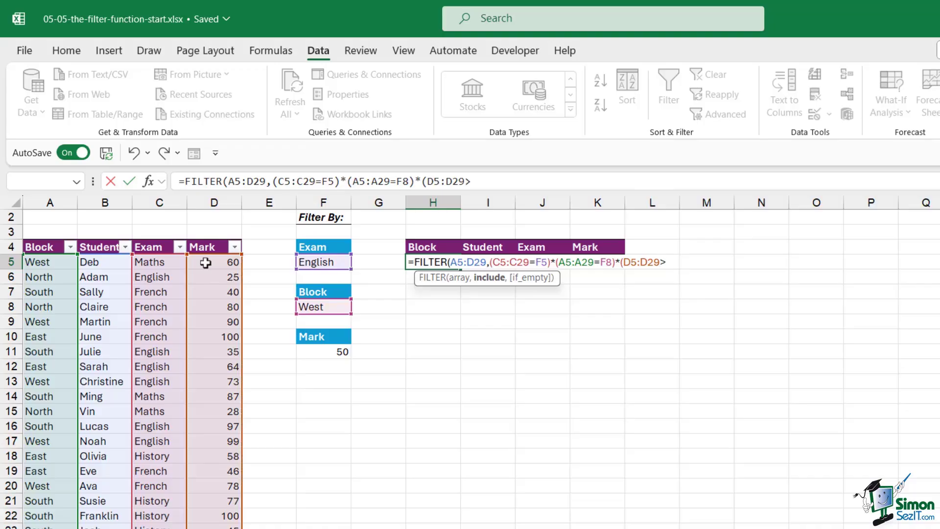
left_click(345, 350)
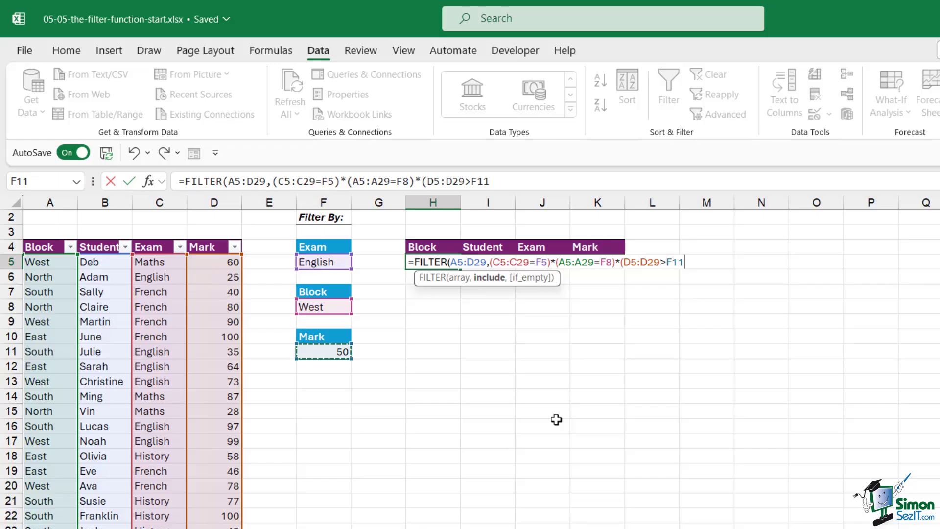
- Close the Mark condition, set the if_empty result to "No Records" and complete the FILTER formula in H5
type("),")
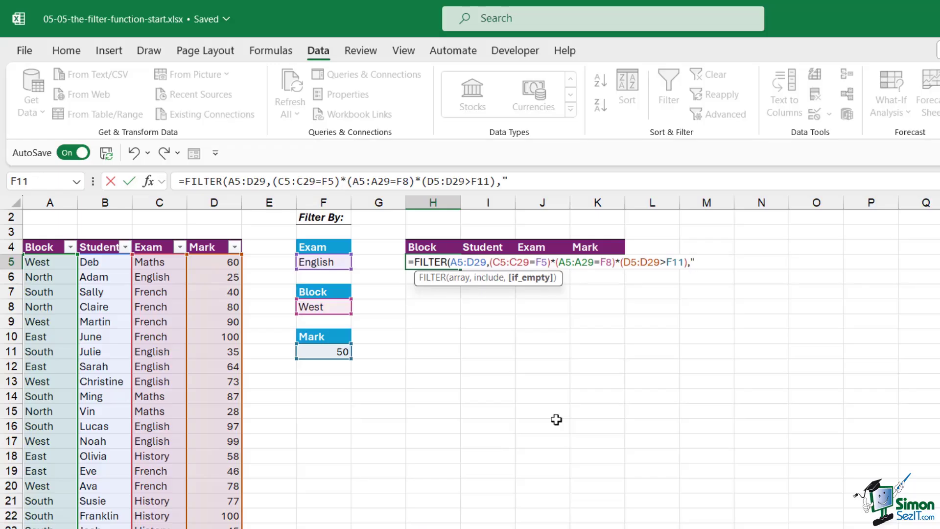
type("\"No Records\"")
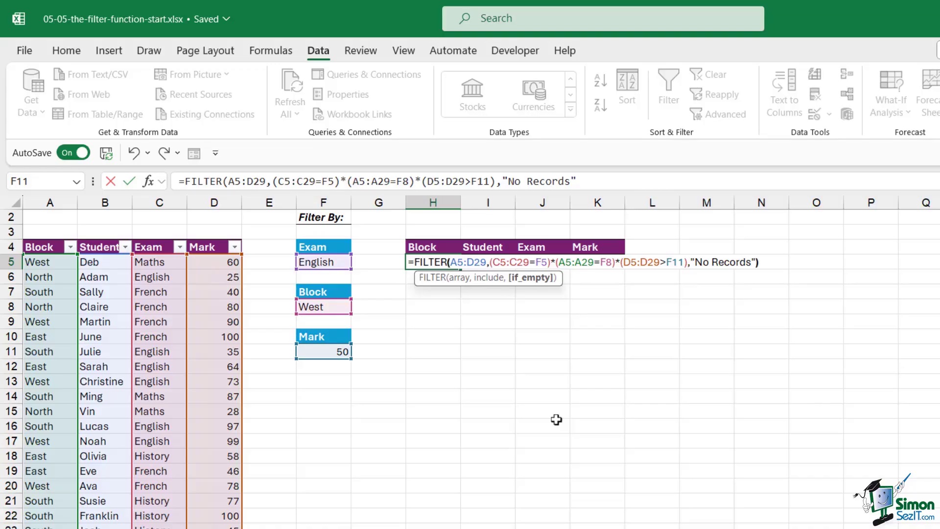
type(")")
key("Return")
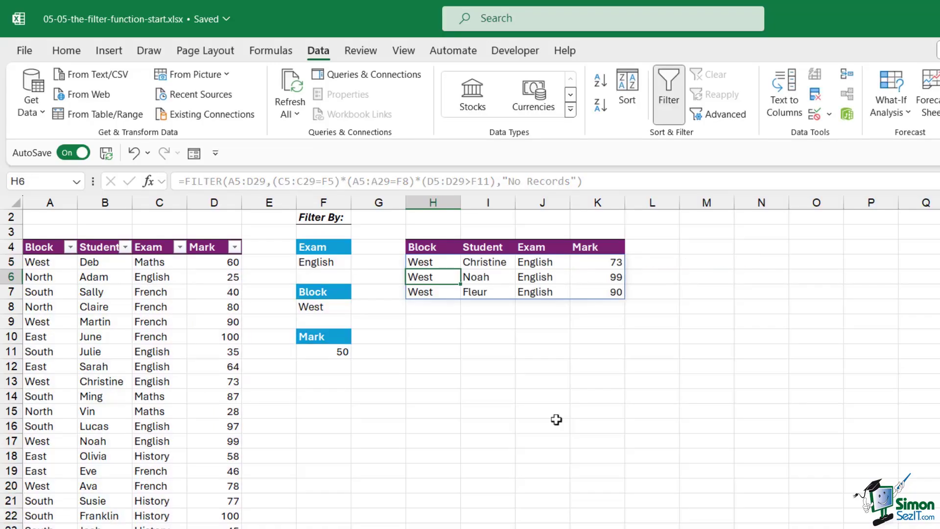
left_click(509, 276)
left_click(548, 294)
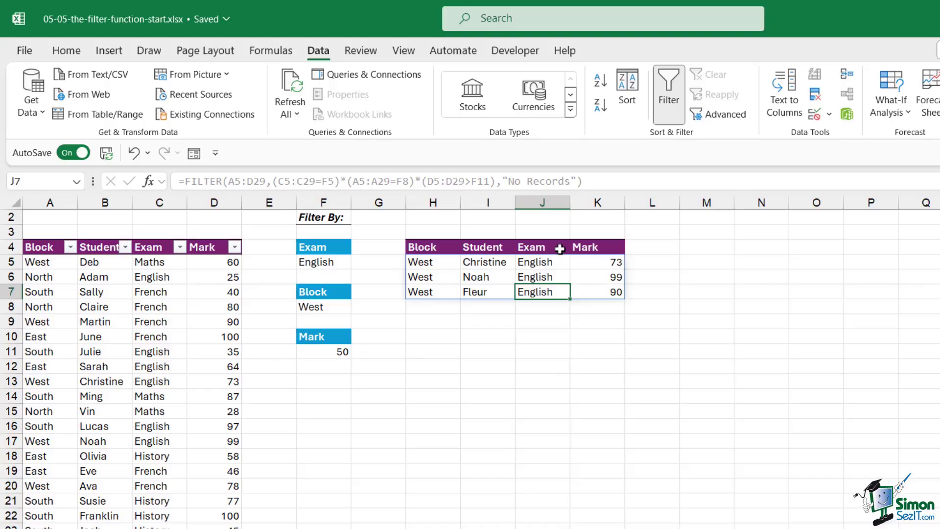
left_click(143, 290)
left_click(98, 248)
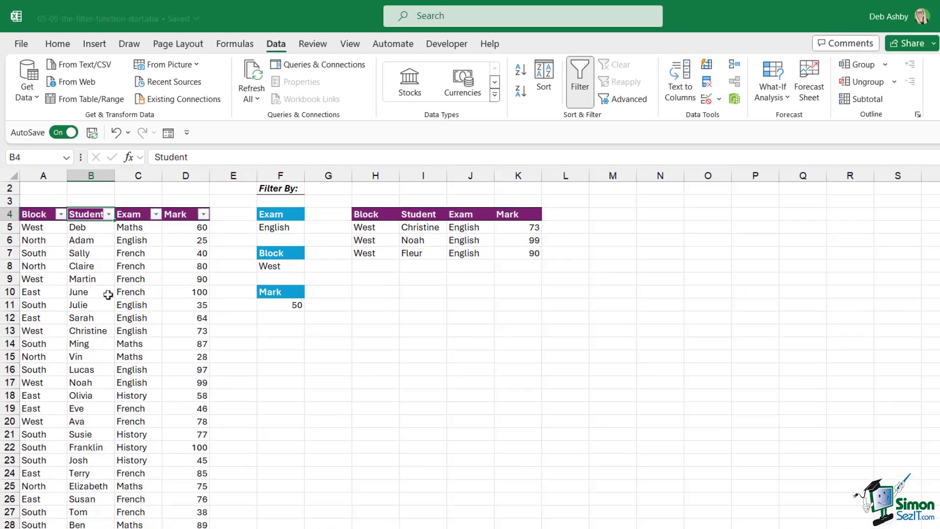
- Filter the Exam column of the source table to show only English records
left_click(155, 214)
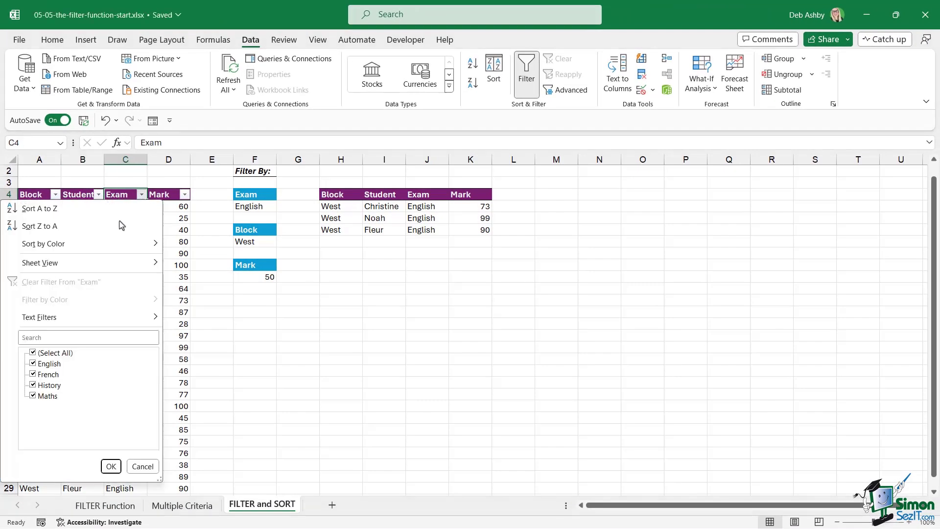
left_click(32, 353)
left_click(33, 363)
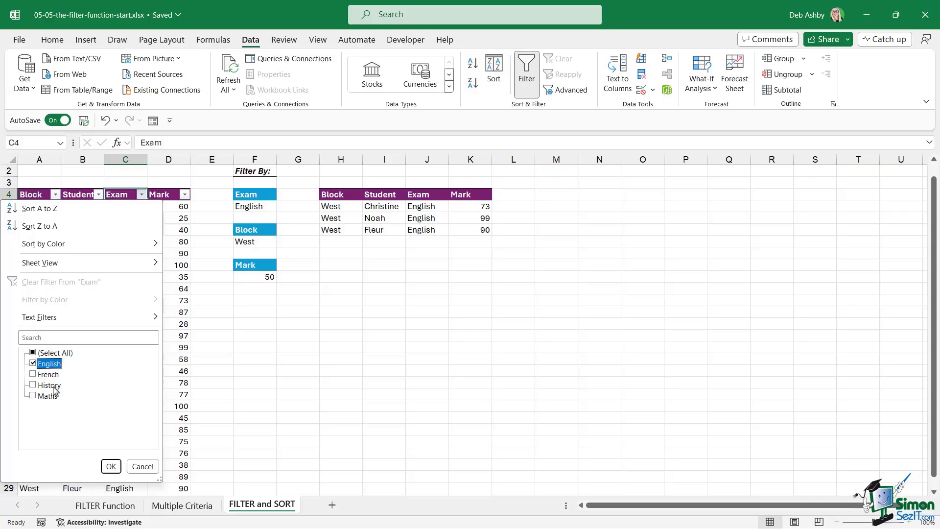
left_click(111, 466)
- Filter the source table's Block column to West only, and clear the column filters again
left_click(55, 195)
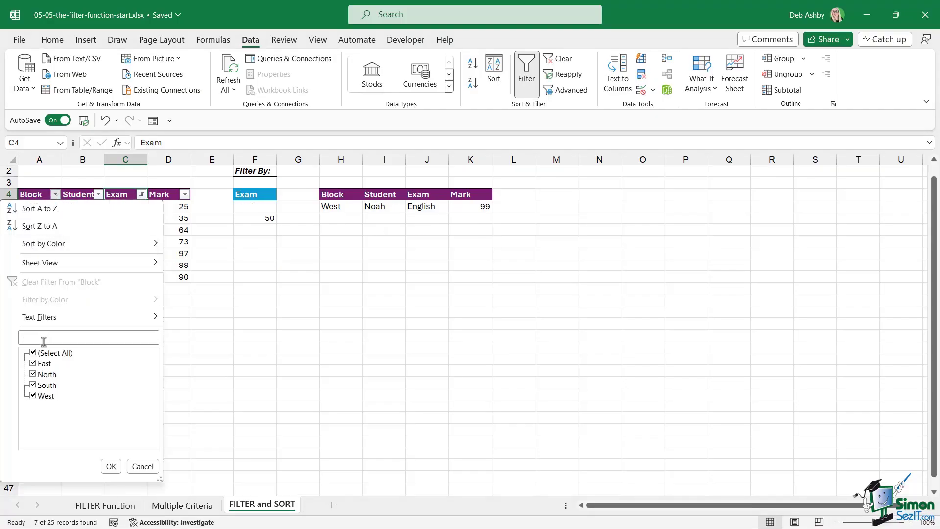
left_click(32, 353)
left_click(32, 396)
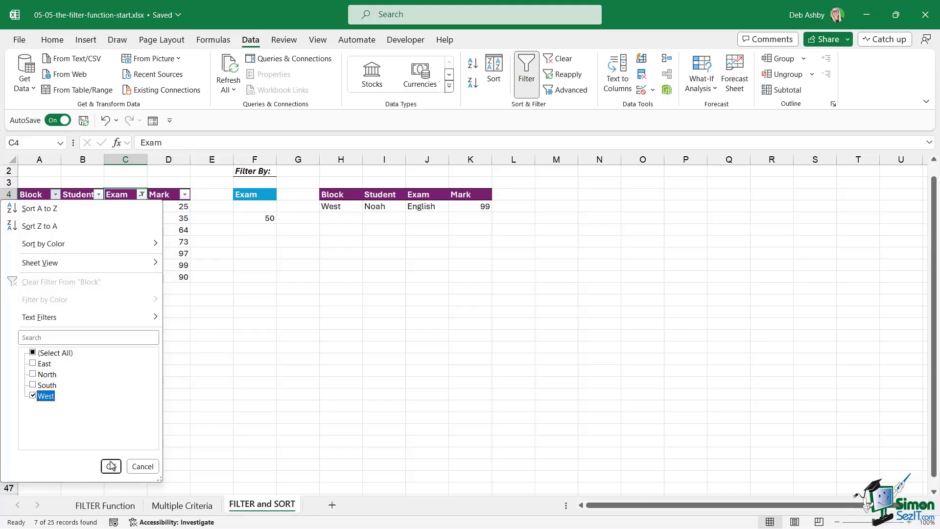
left_click(111, 466)
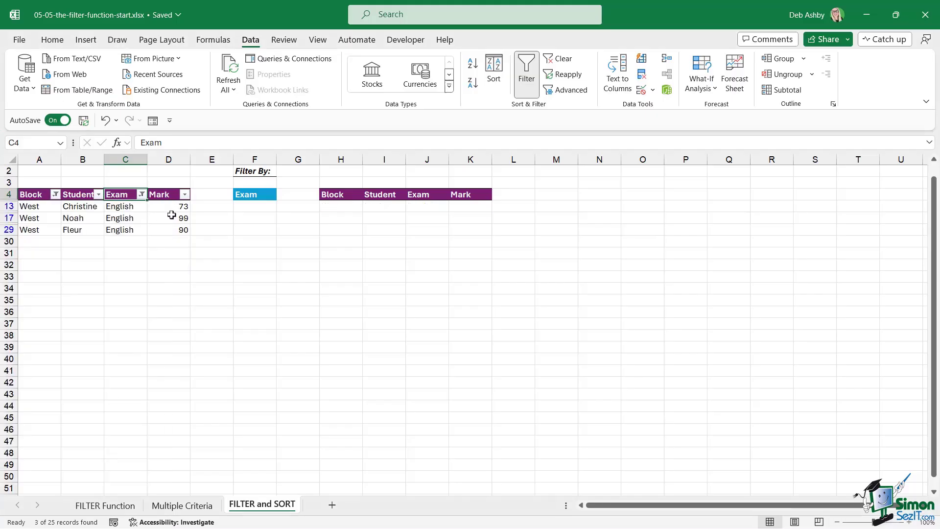
left_click(141, 195)
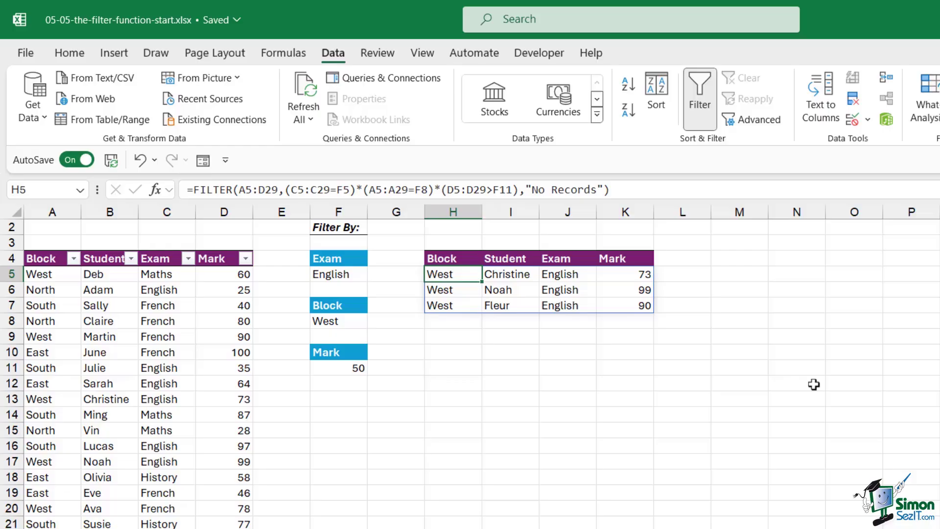
- Replace both multiplication signs between the conditions of the H5 FILTER formula with + to apply OR logic
left_click(361, 190)
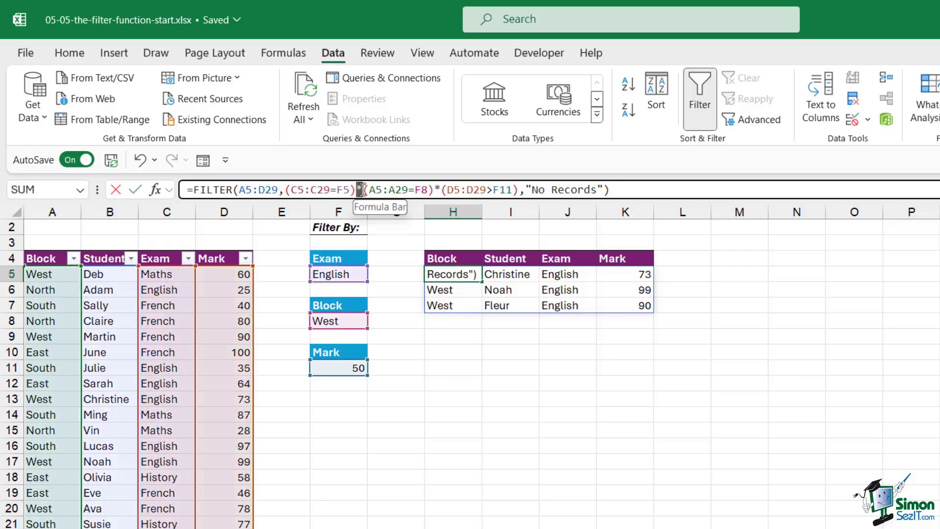
double_click(361, 190)
type("+")
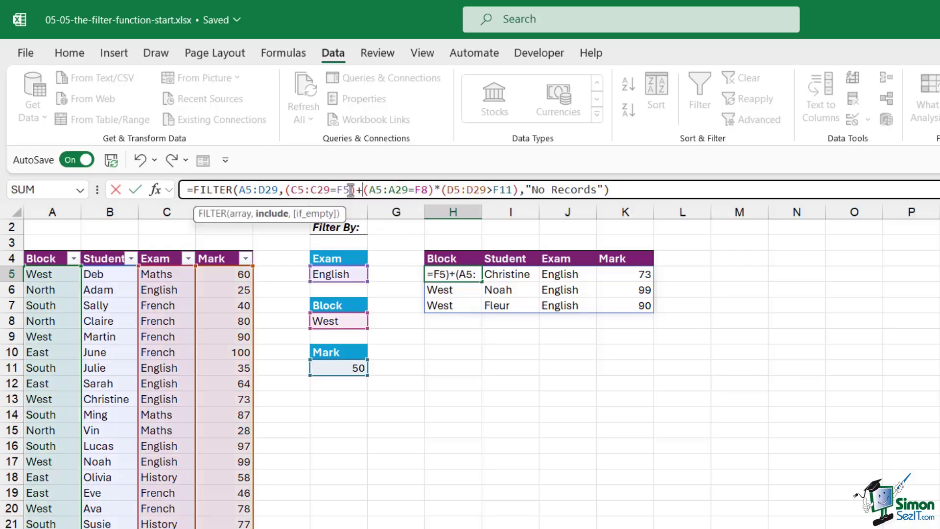
double_click(437, 190)
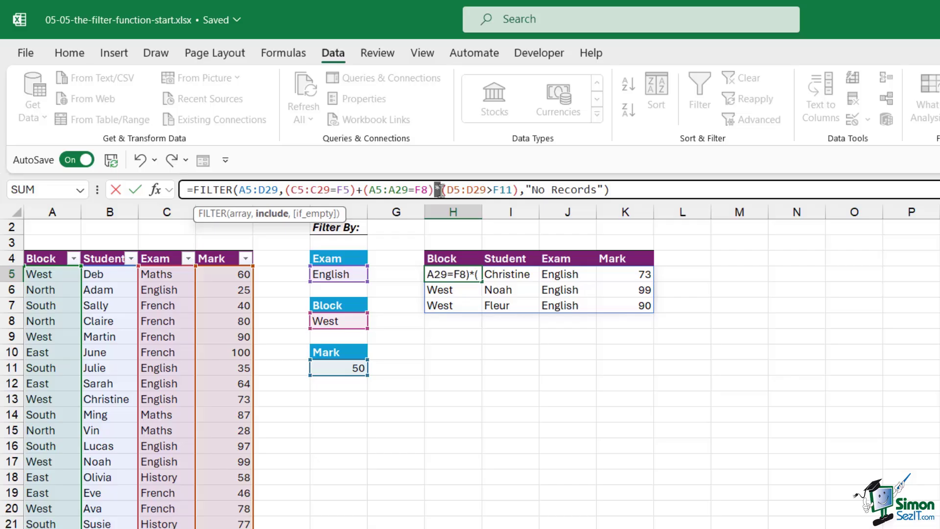
type("+")
key("Return")
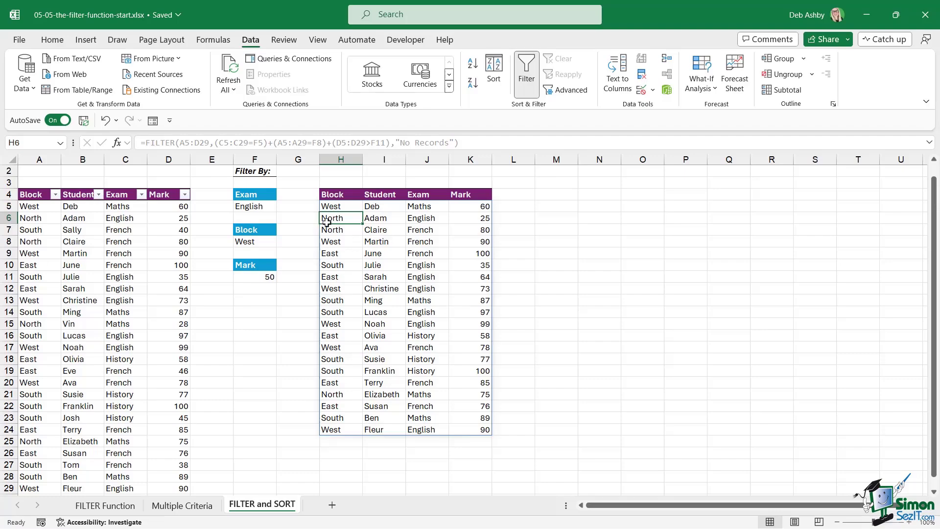
- Wrap the FILTER formula in H5 in a SORT function, using the whole FILTER expression as the array argument
left_click(349, 209)
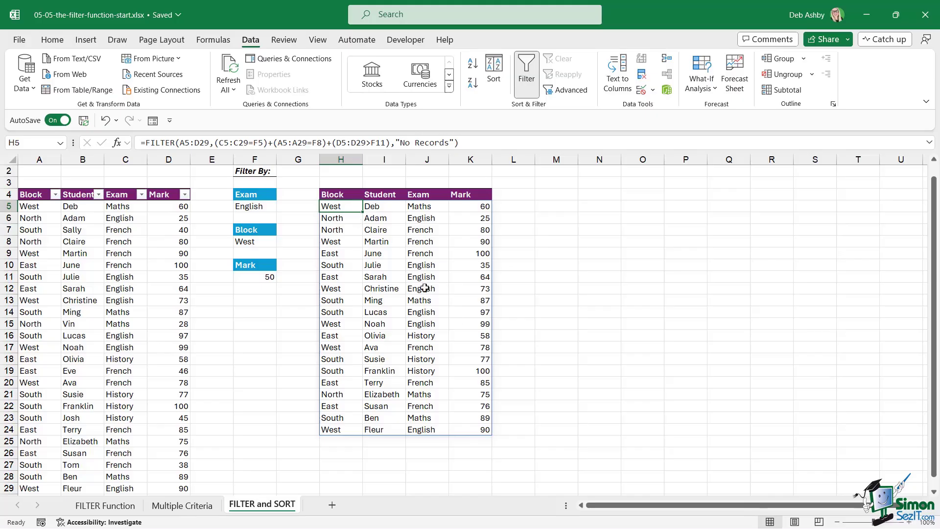
left_click(145, 143)
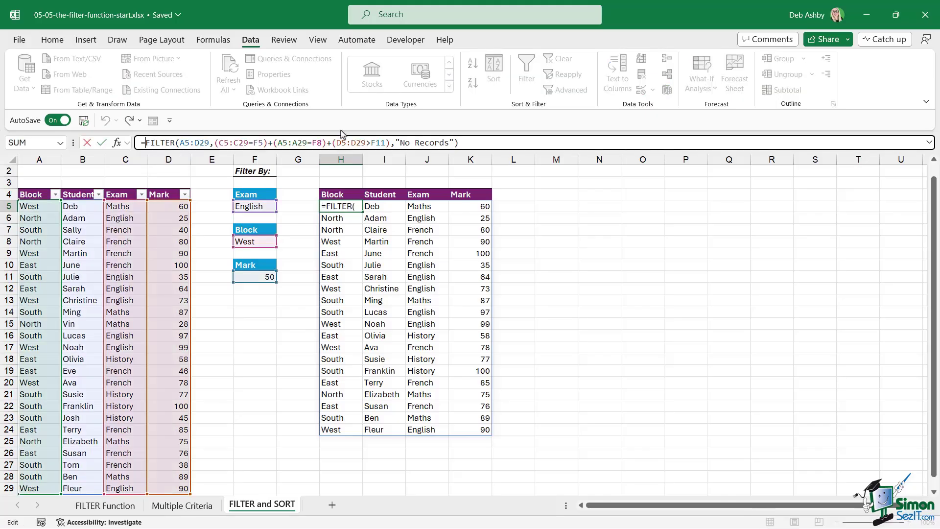
type("SORT(")
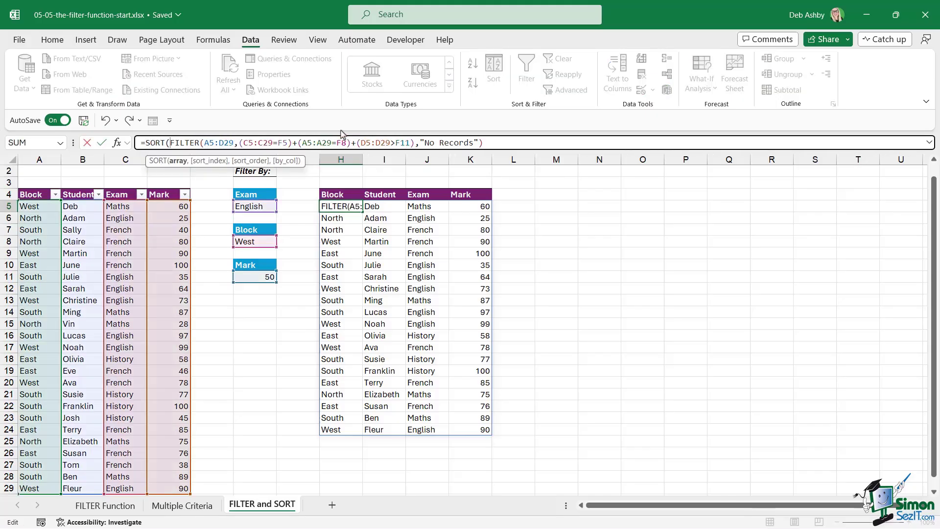
left_click(178, 161)
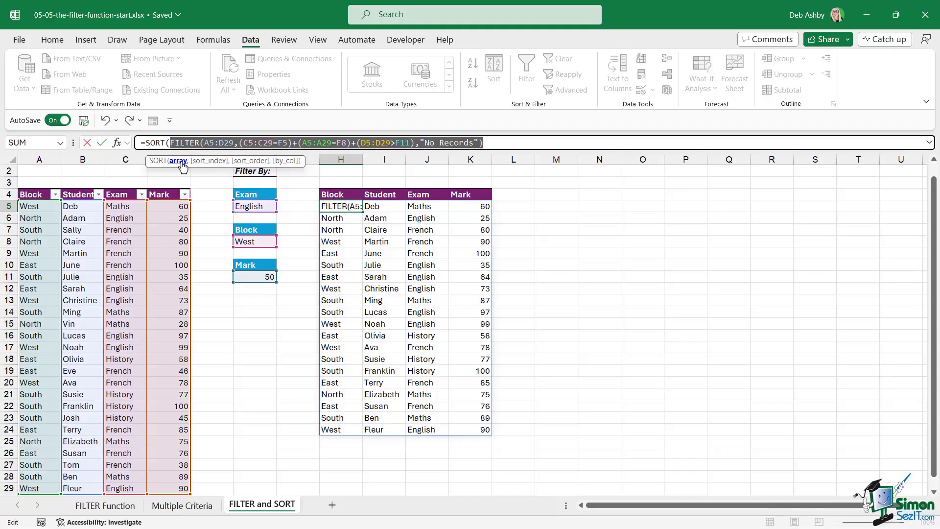
left_click(490, 142)
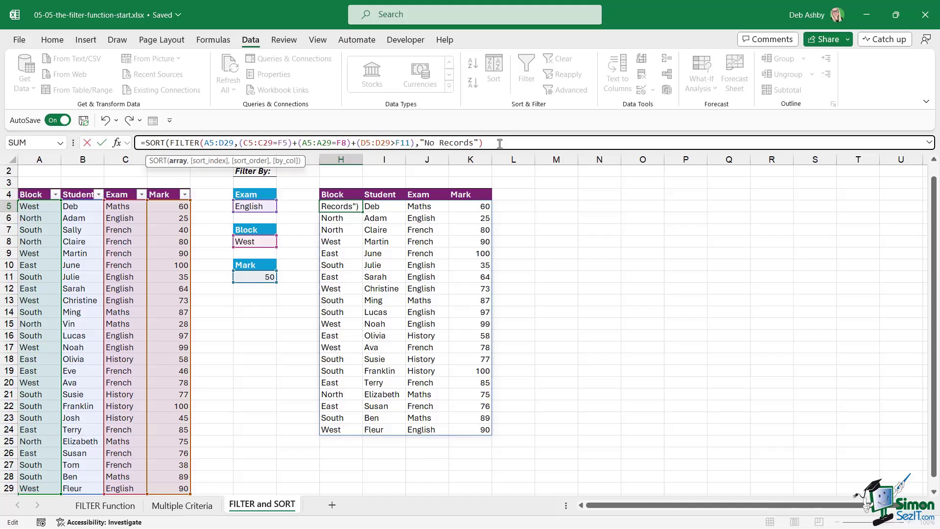
- Complete the SORT formula with sort index 4, sort order -1 for descending and by_col FALSE
type(",")
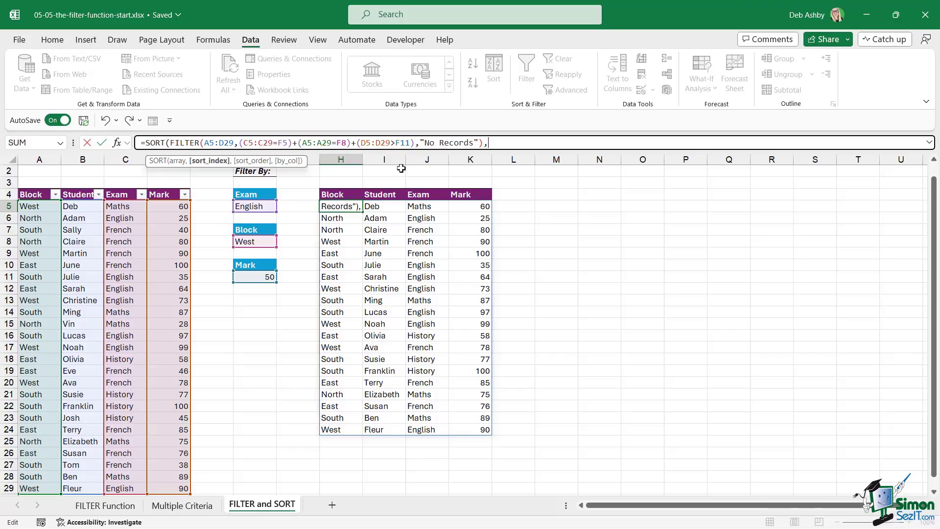
type("4,")
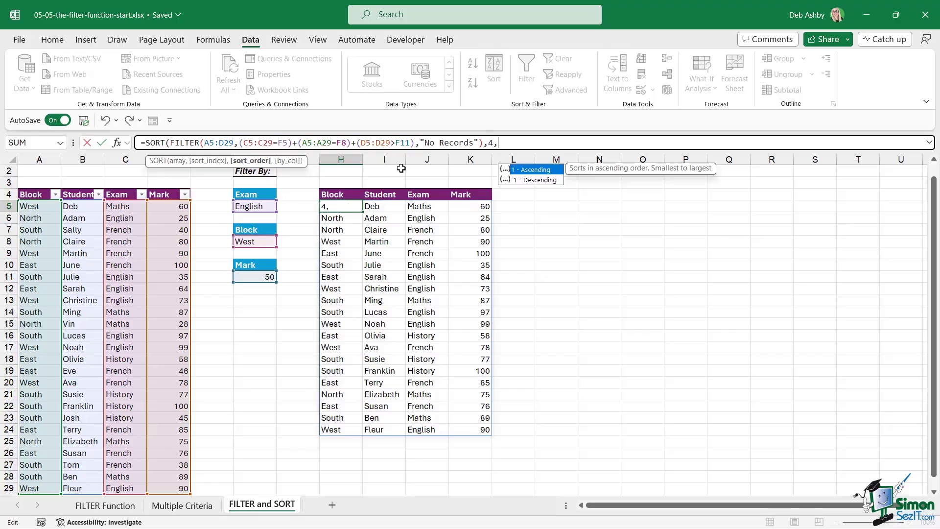
type("-1")
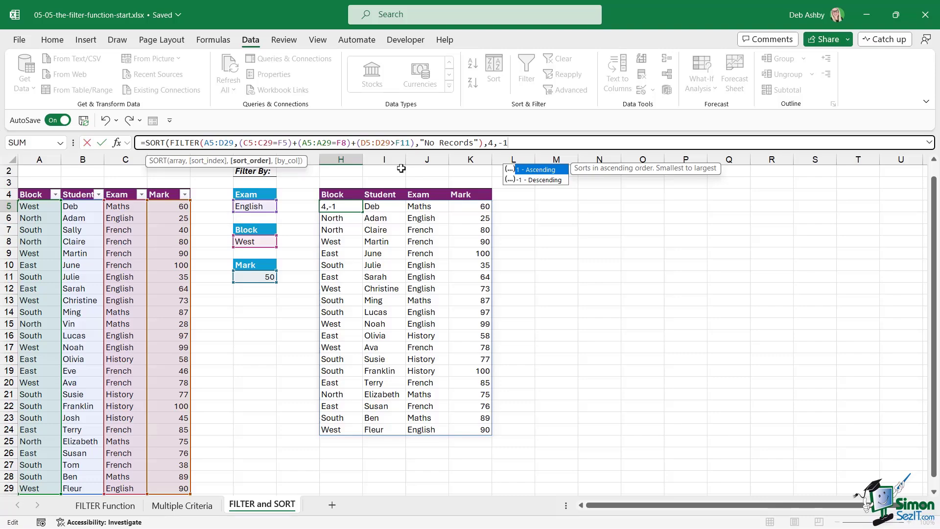
type(",")
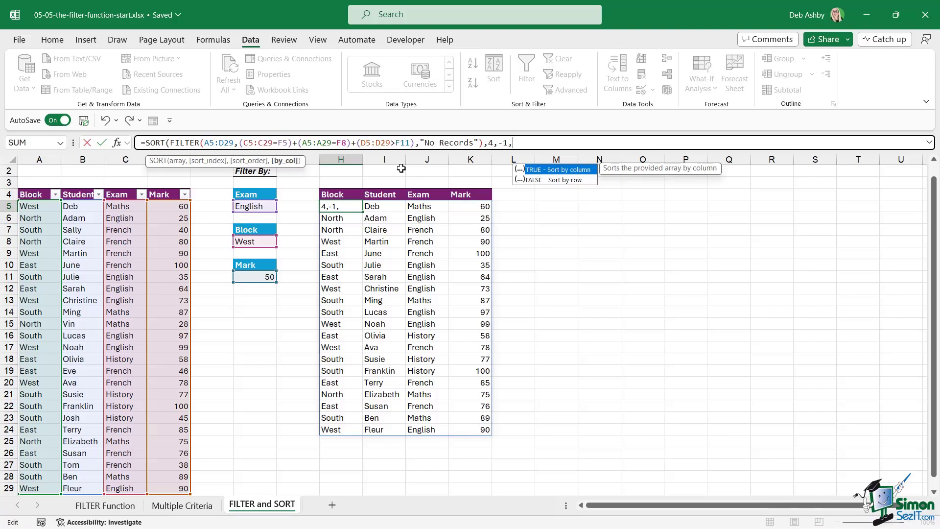
type("FALSE)")
key("Return")
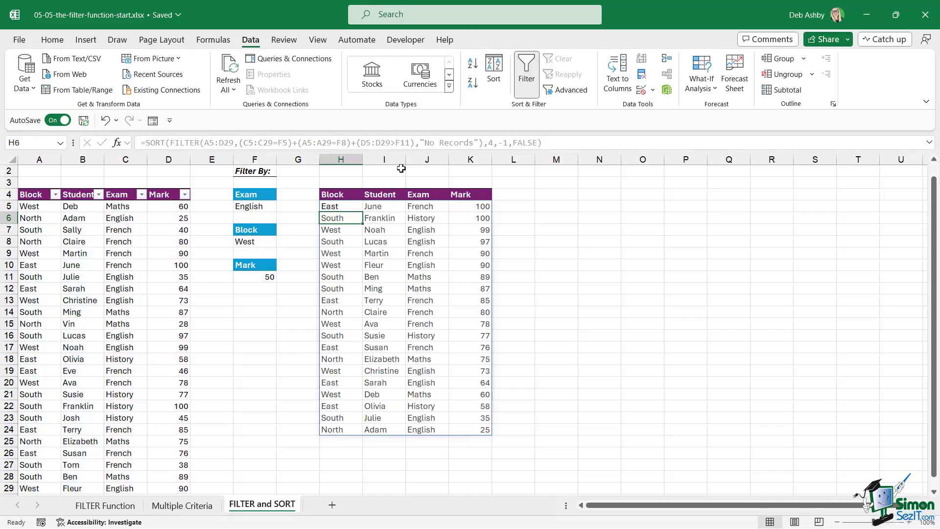
left_click(470, 276)
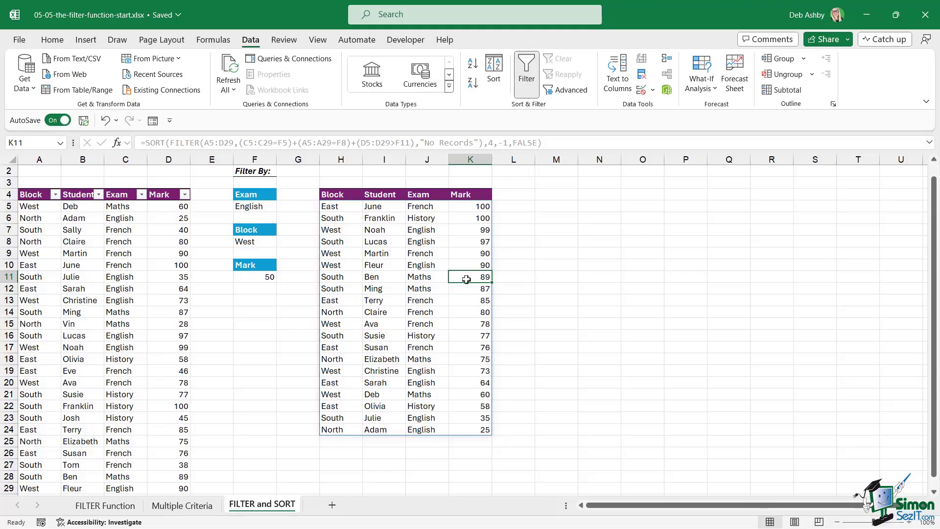
- Set the Exam criterion in F5 to French
left_click(257, 208)
type("Fre")
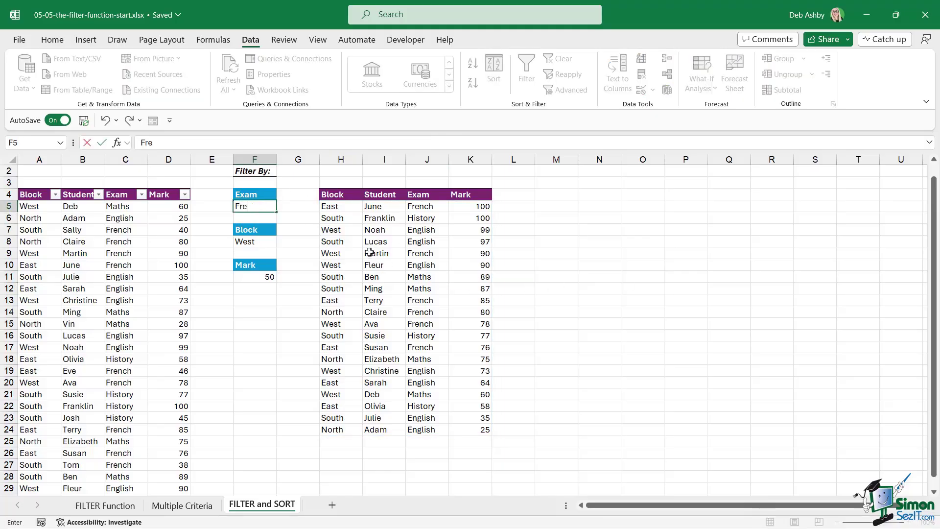
type("nch")
key("Return")
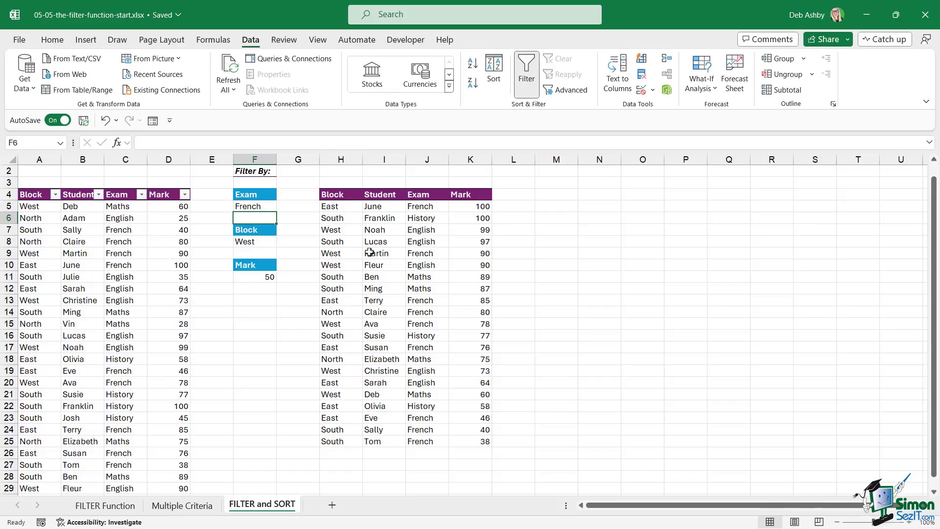
- Set the Block criterion in F8 to South and the Mark criterion in F11 to 80
left_click(259, 241)
type("South")
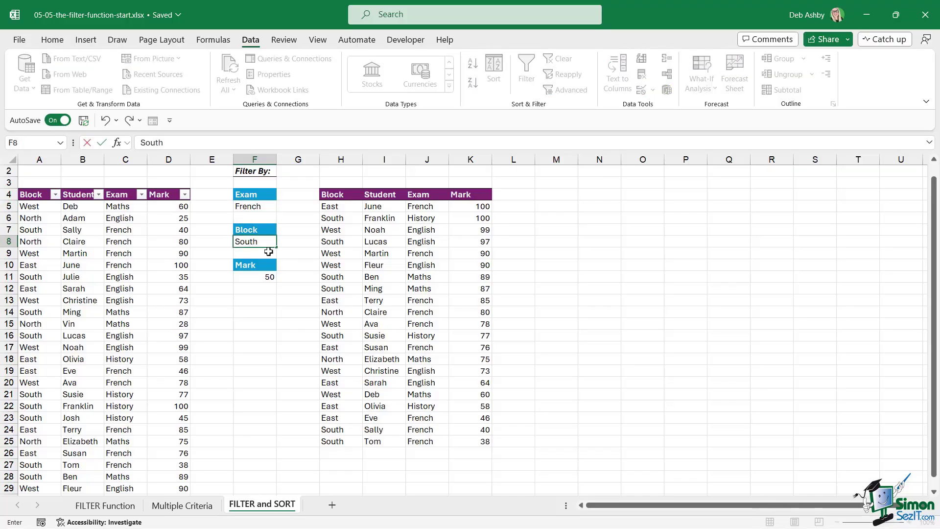
key("Return")
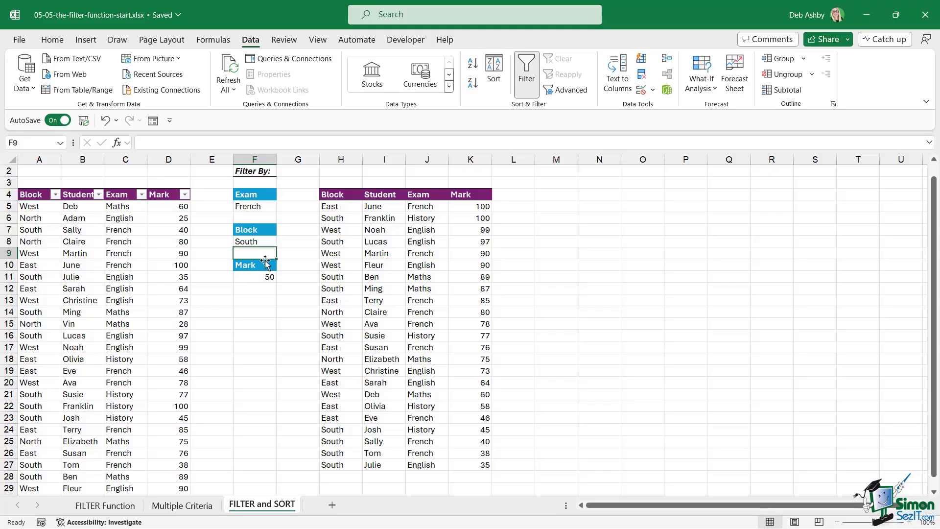
left_click(262, 277)
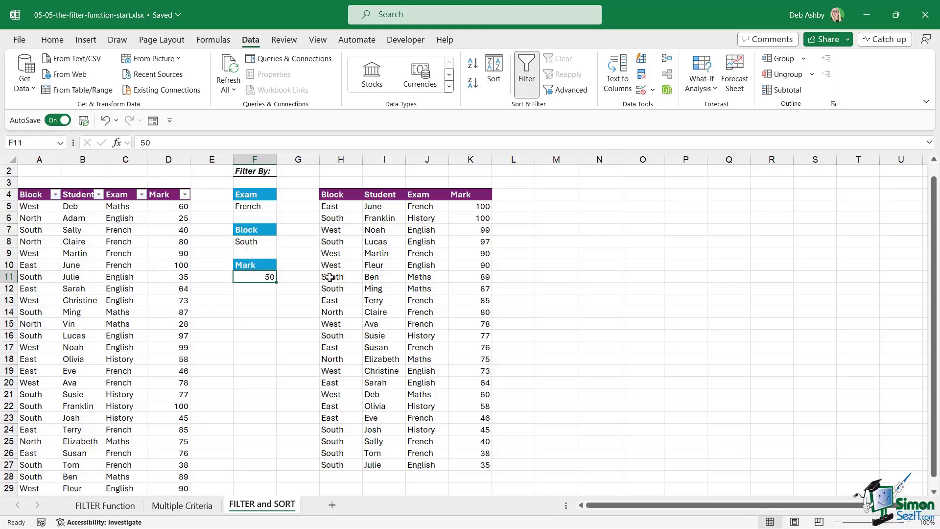
type("8")
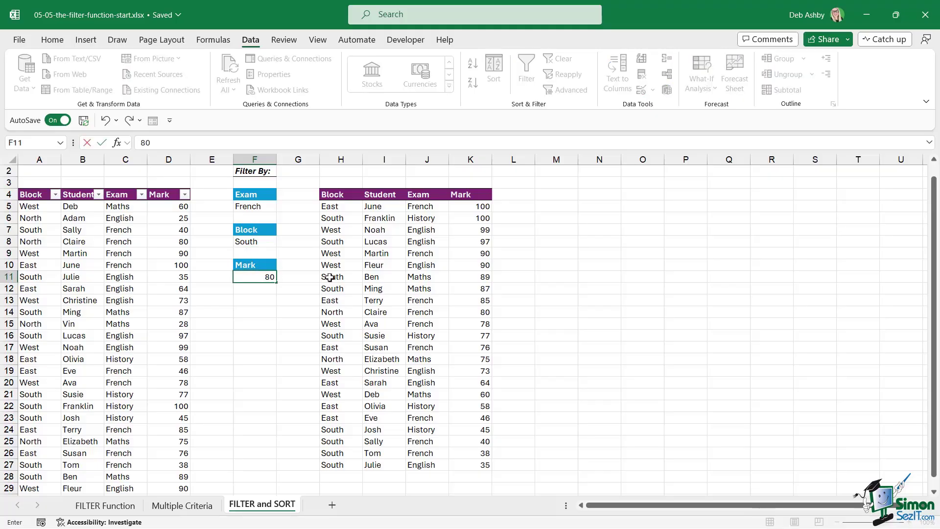
key("Return")
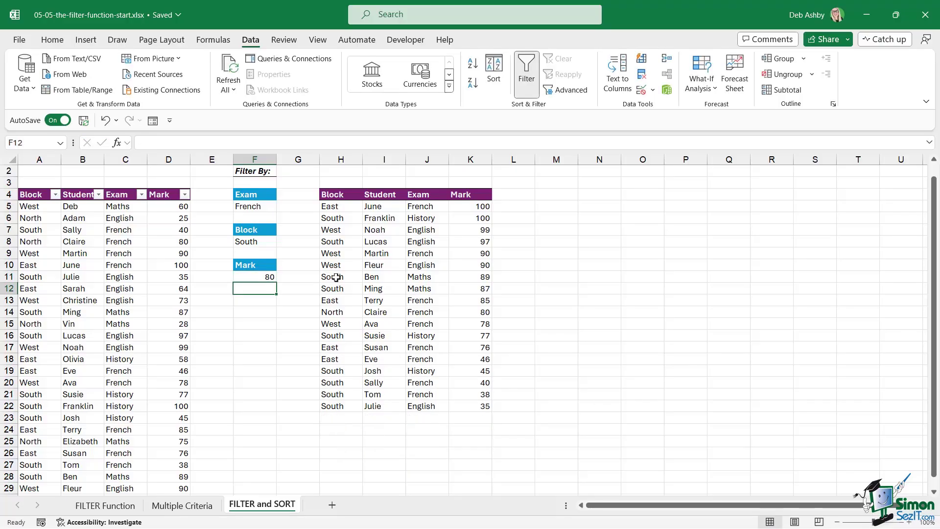
- Switch to the FILTER Function sheet and select a cell within its filtered Maths results
left_click(404, 242)
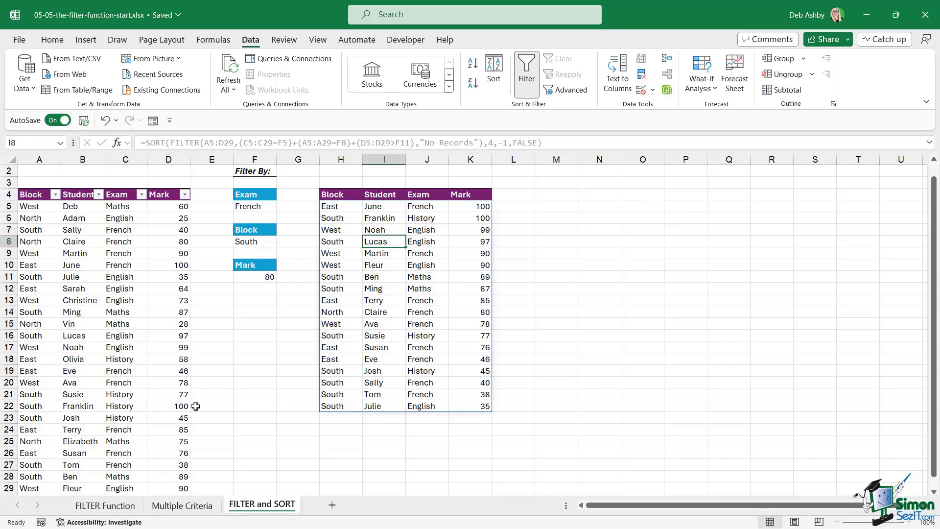
left_click(117, 511)
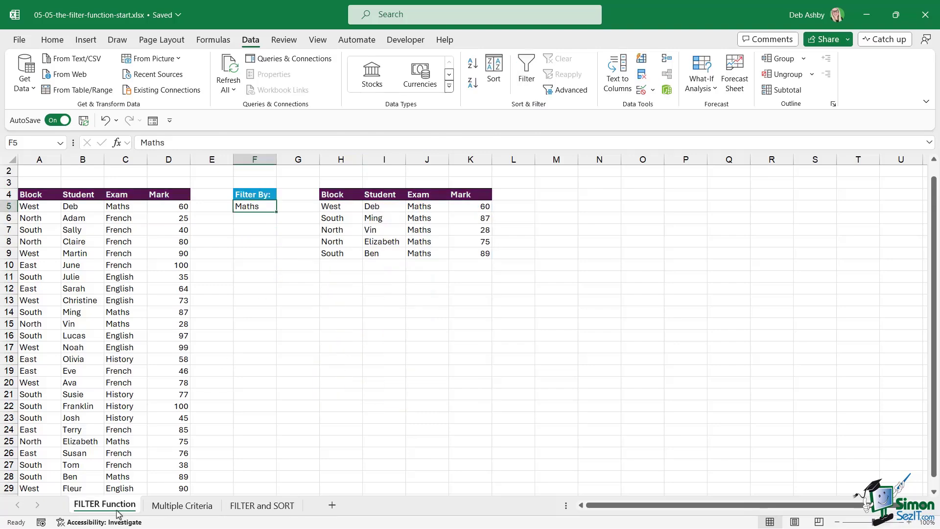
left_click(407, 228)
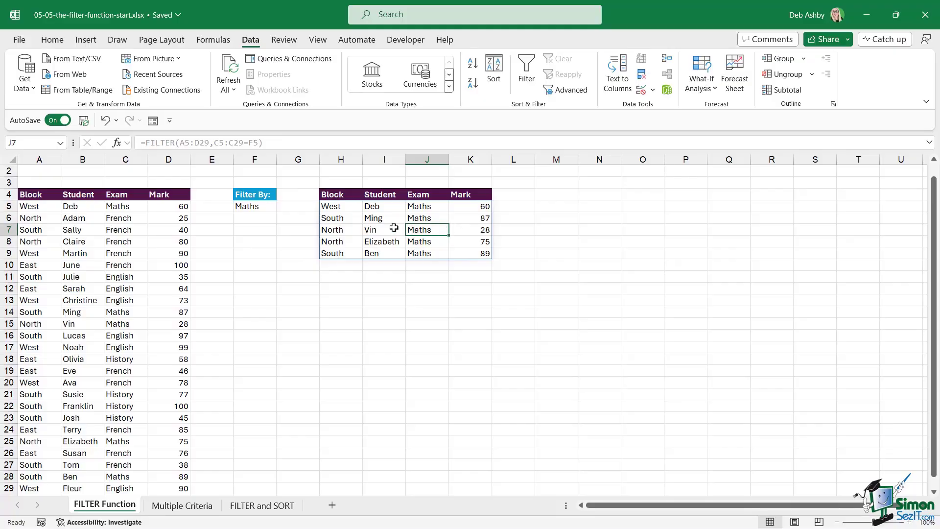